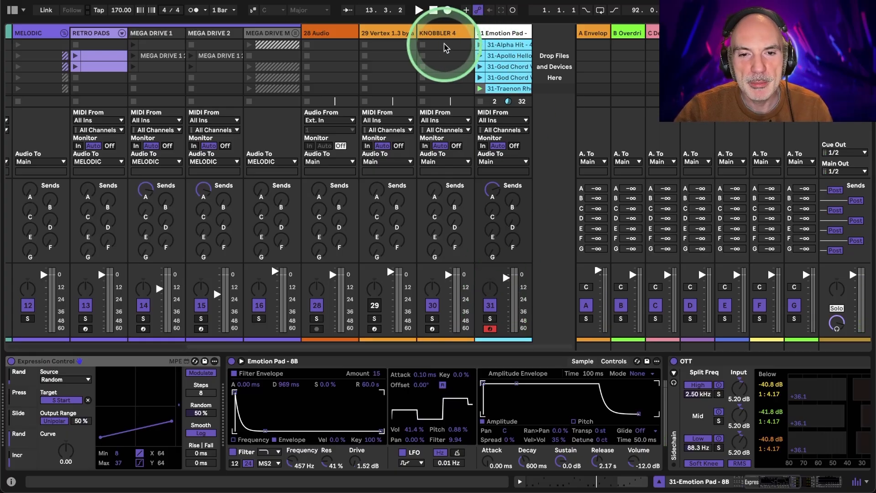
# - Insert a new MIDI track after the Emotion Pad track and select it
pyautogui.rightClick(488, 37)
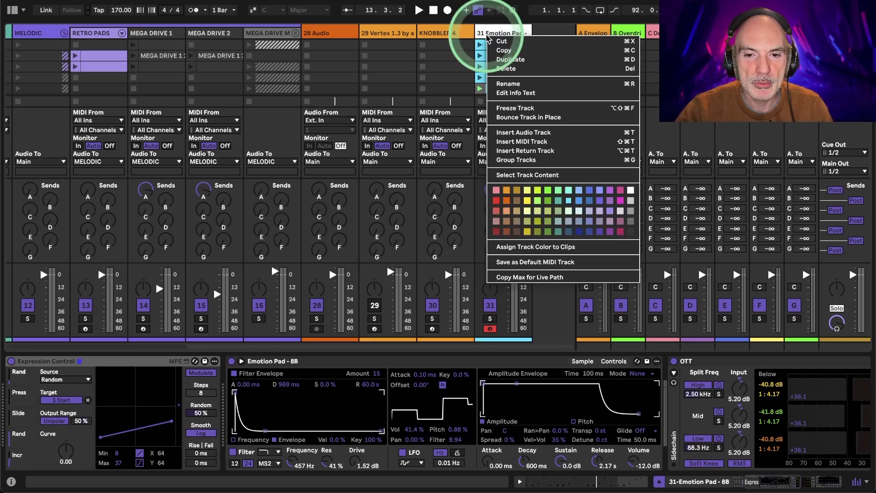
pyautogui.press('super+shift+t')
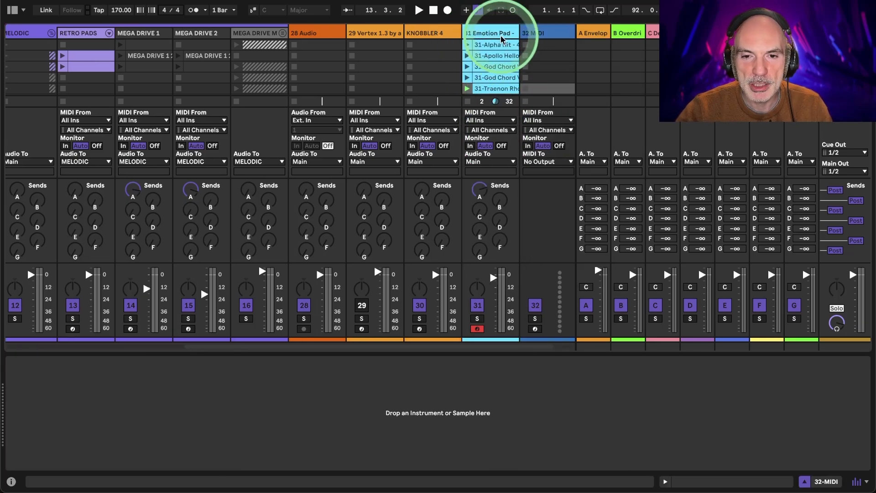
pyautogui.rightClick(496, 37)
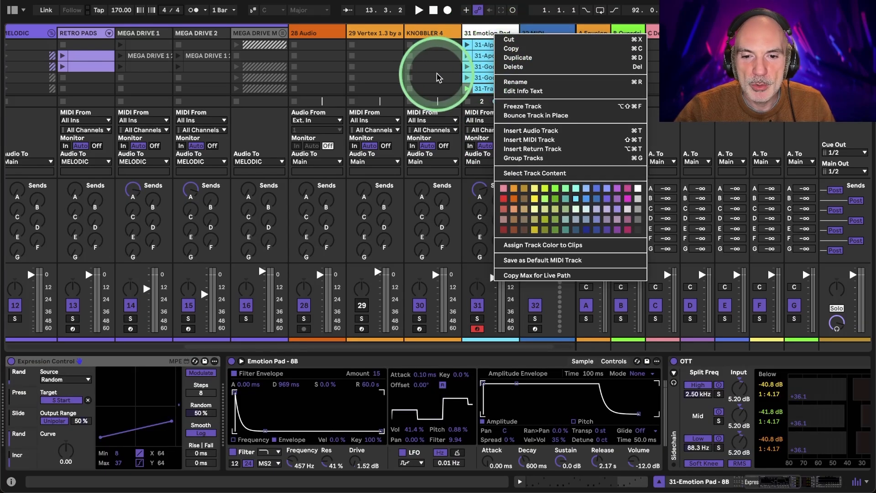
pyautogui.click(432, 116)
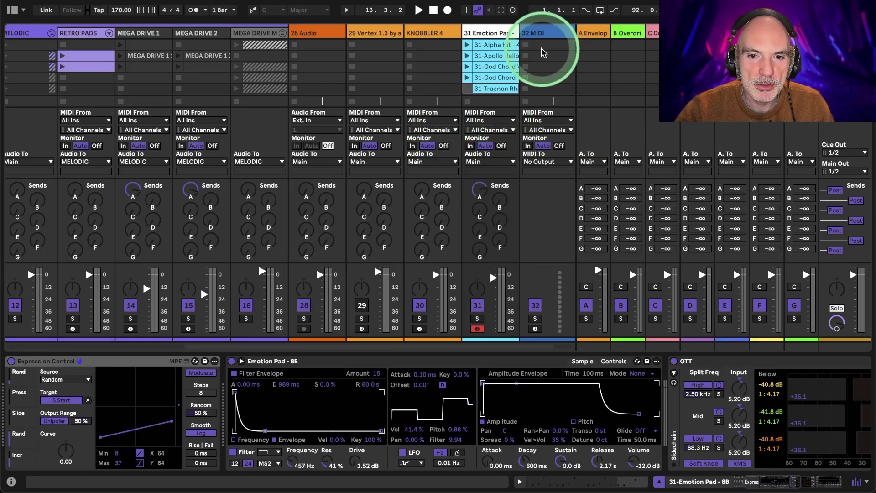
pyautogui.click(548, 35)
# - Show the browser and return to the pad samples in the Blu Mar Ten - Jungle Jungle library
pyautogui.click(14, 10)
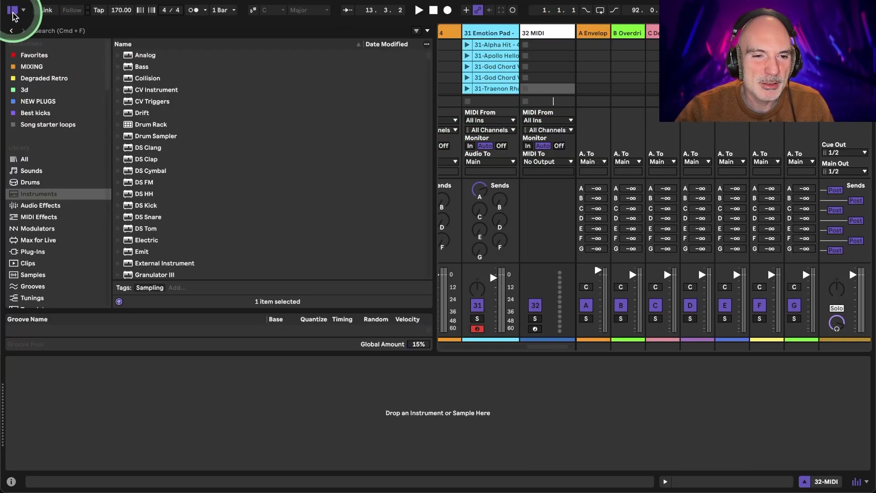
pyautogui.scroll(-5, 90, 213)
pyautogui.scroll(-7, 89, 212)
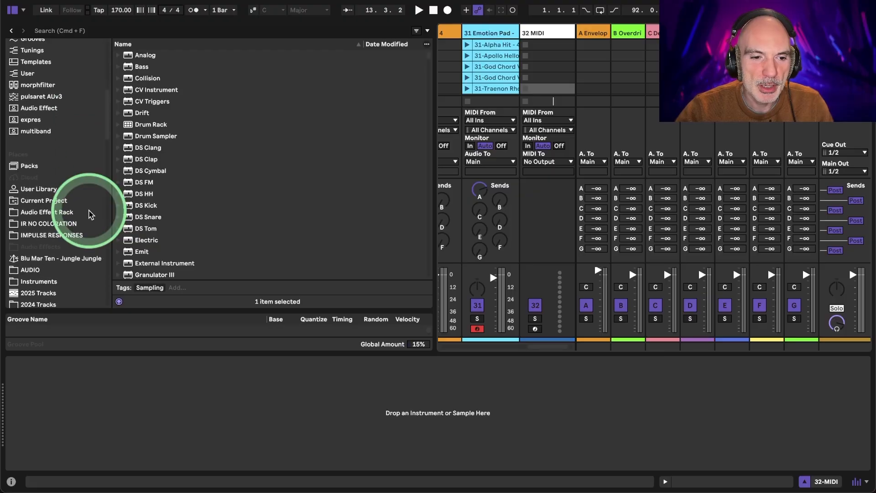
pyautogui.click(12, 31)
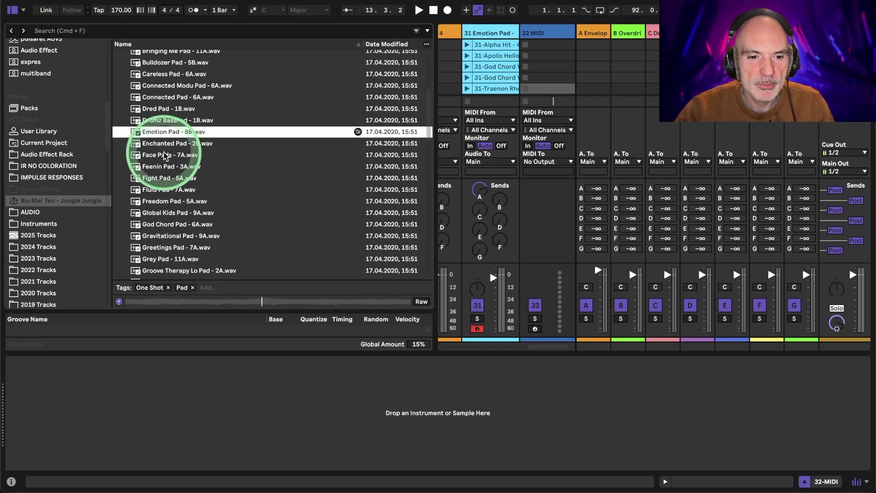
# - Set the preview volume to -7.3 dB and keep sample preview switched on
pyautogui.click(119, 302)
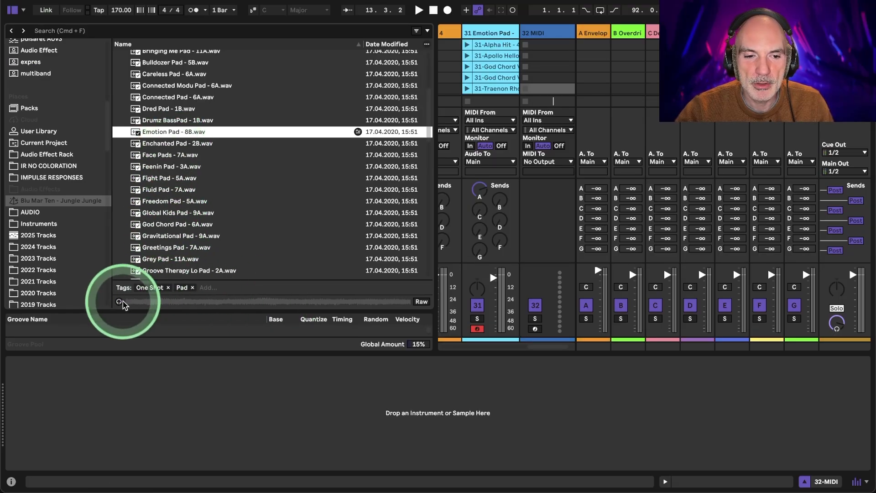
pyautogui.moveTo(837, 323); pyautogui.dragTo(835, 327)
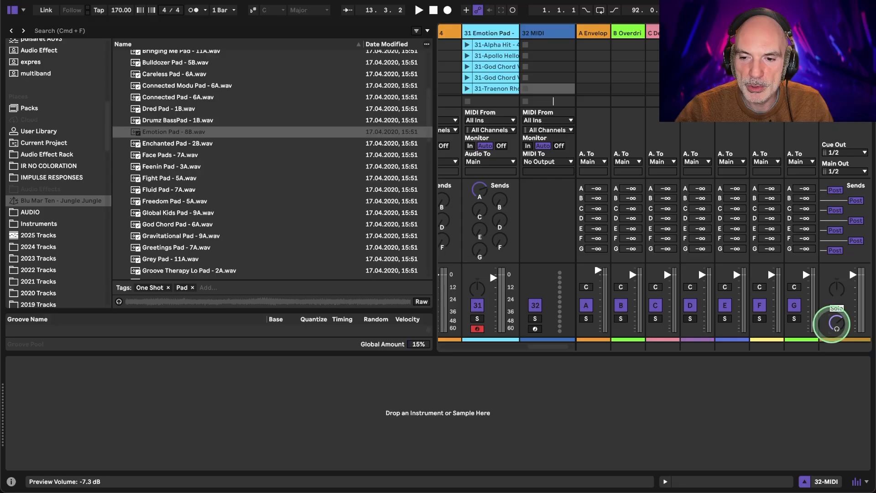
pyautogui.click(118, 301)
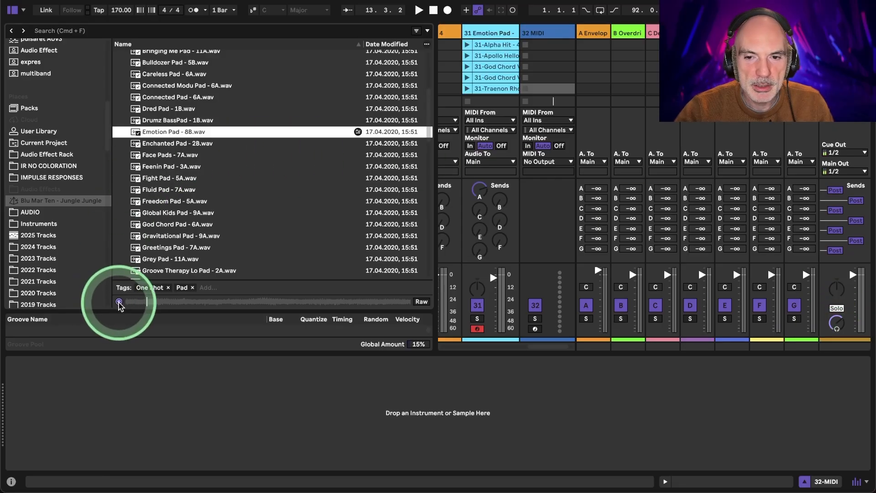
# - Audition the samples Fluid Pad - 7A, Fight Pad - 5A and Freedom Pad - 5A
pyautogui.click(176, 189)
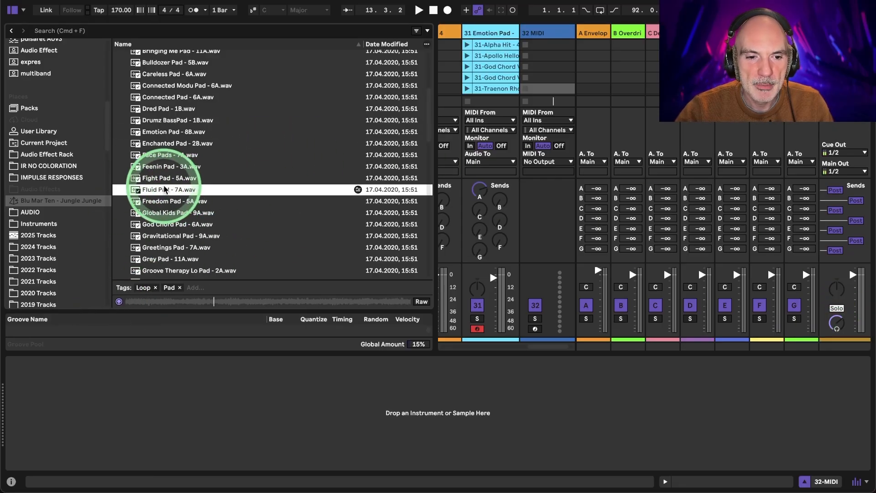
pyautogui.click(118, 300)
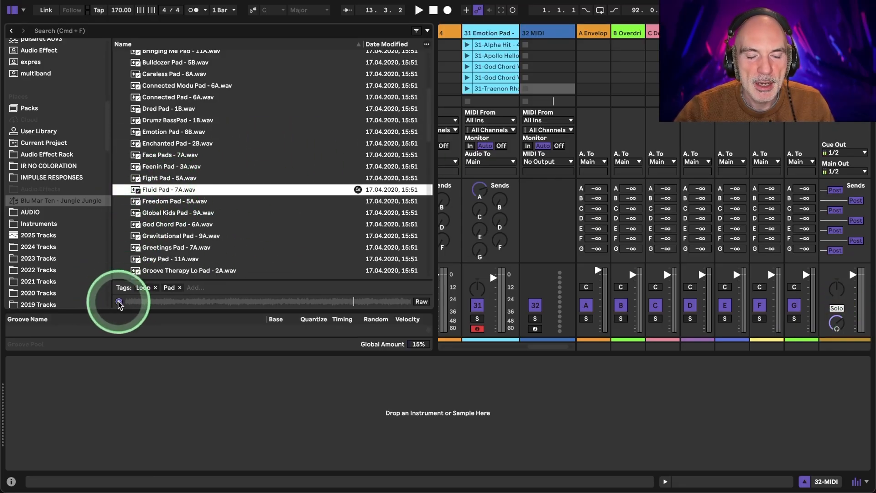
pyautogui.click(169, 178)
pyautogui.click(119, 301)
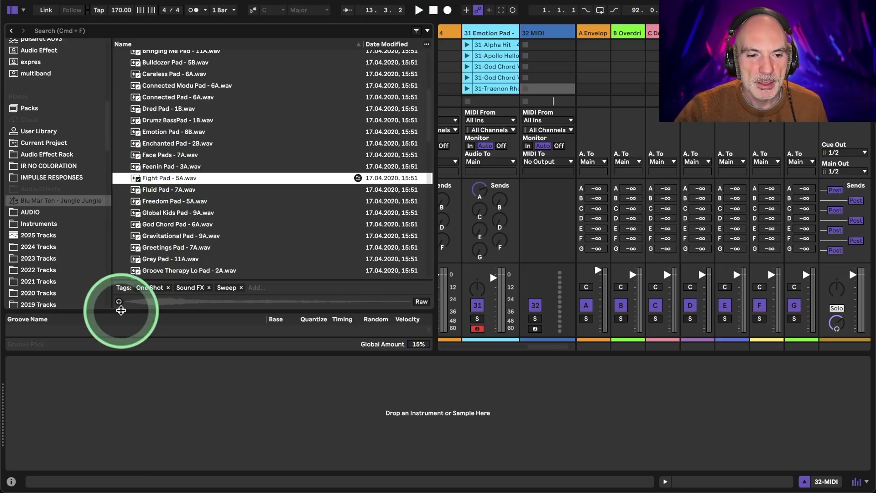
pyautogui.click(150, 201)
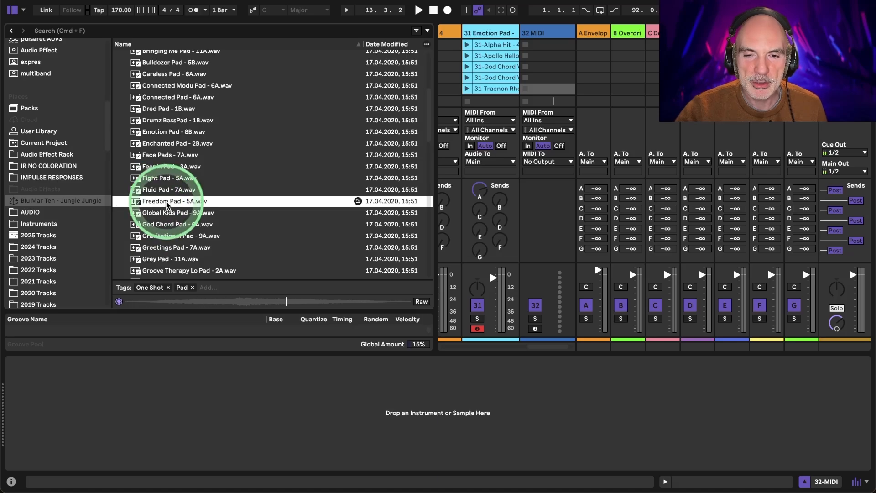
# - Load Freedom Pad - 5A.wav as an instrument on the new MIDI track and hide the browser
pyautogui.moveTo(166, 204); pyautogui.dragTo(246, 411)
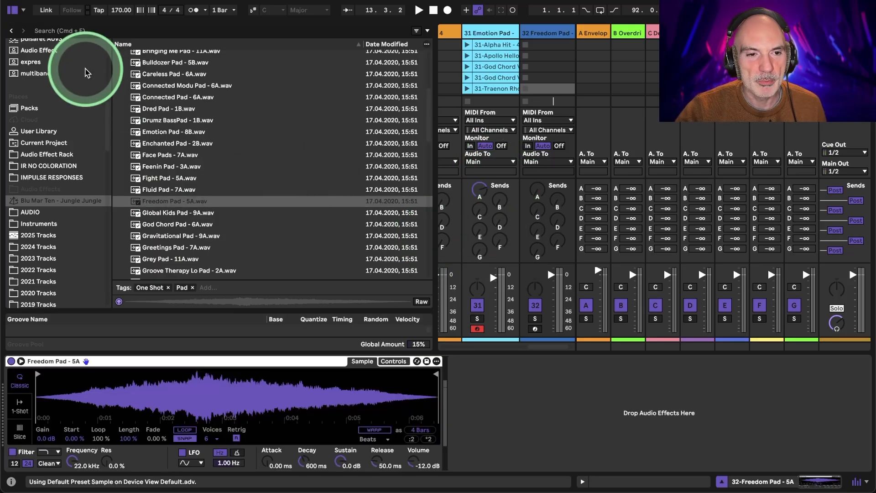
pyautogui.click(12, 10)
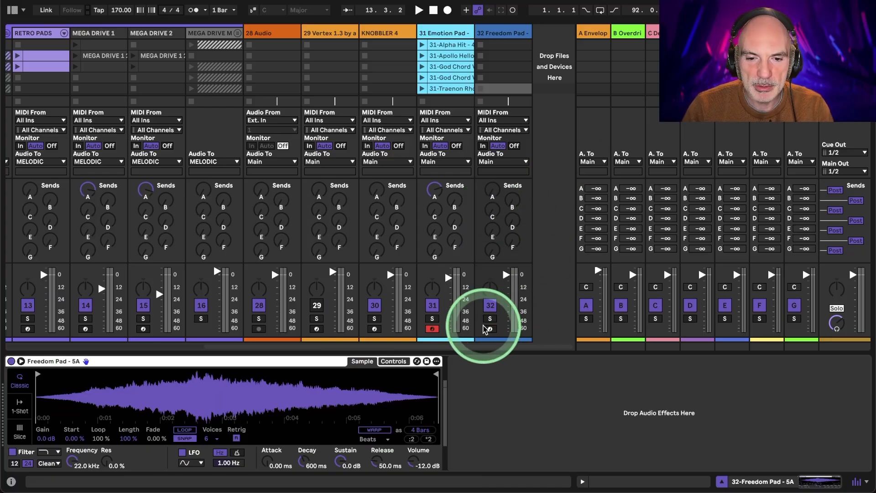
# - Arm the Freedom Pad track and record a looping MIDI clip into its fifth clip slot
pyautogui.click(490, 329)
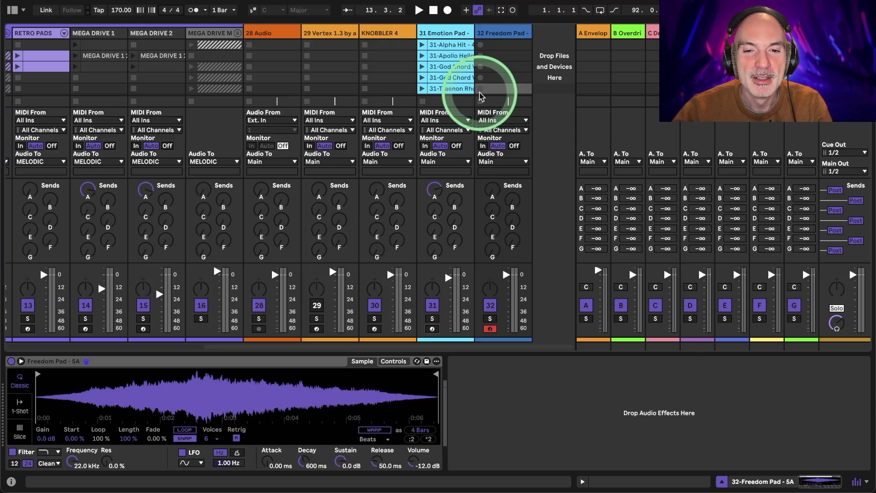
pyautogui.hscroll(-10, 203, 91)
pyautogui.hscroll(10, 203, 90)
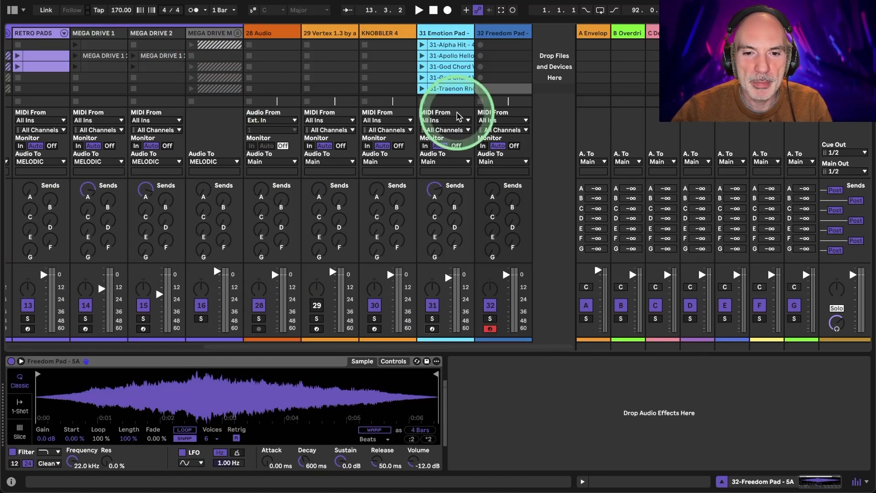
pyautogui.click(482, 90)
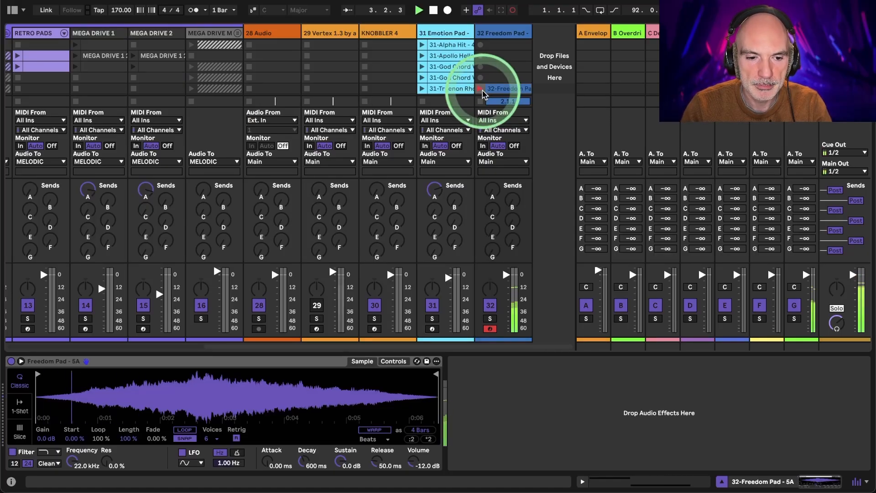
pyautogui.click(483, 91)
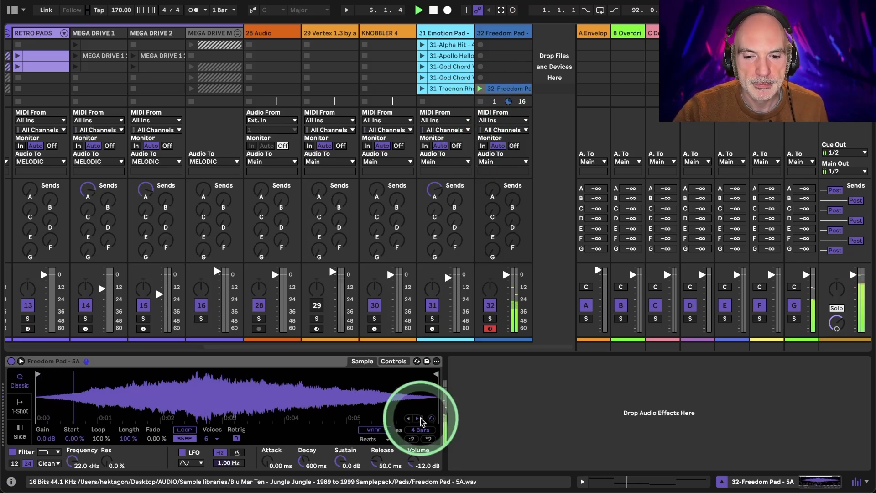
# - Set the Freedom Pad instrument's volume to -7.43 dB and its release to 1.53 s while the clip plays
pyautogui.click(412, 465)
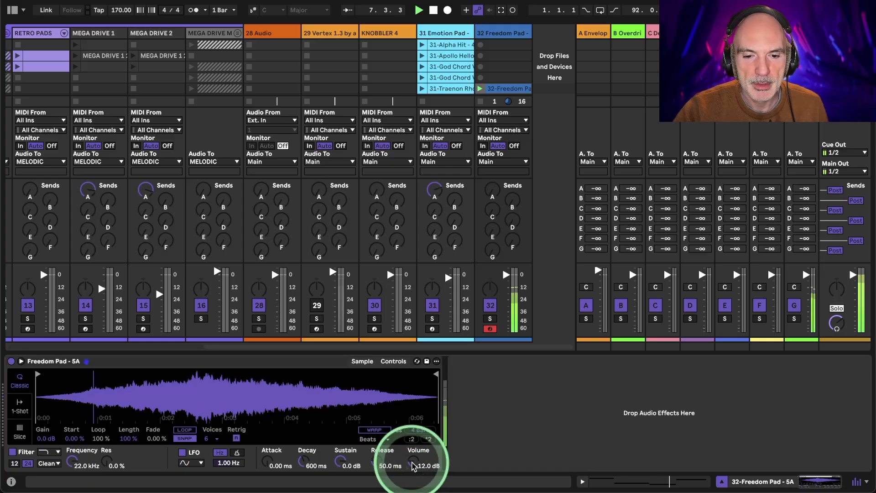
pyautogui.moveTo(412, 465); pyautogui.dragTo(375, 460)
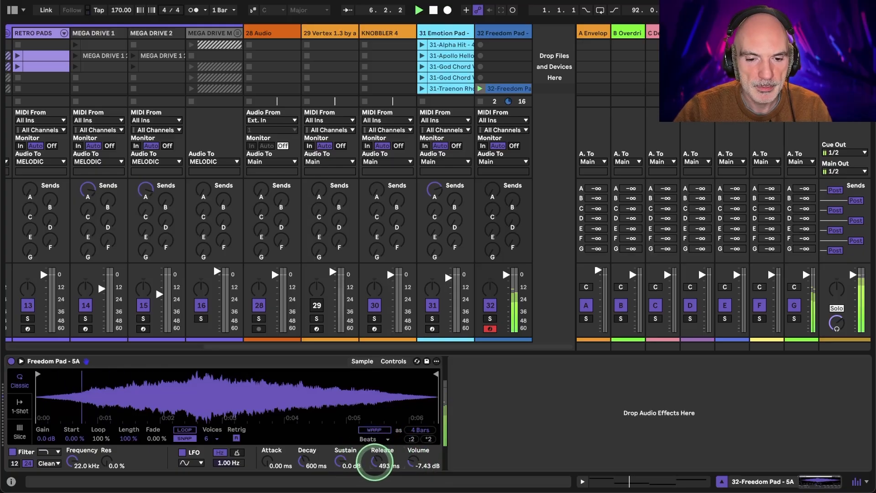
pyautogui.moveTo(374, 463); pyautogui.dragTo(376, 465)
pyautogui.press('space')
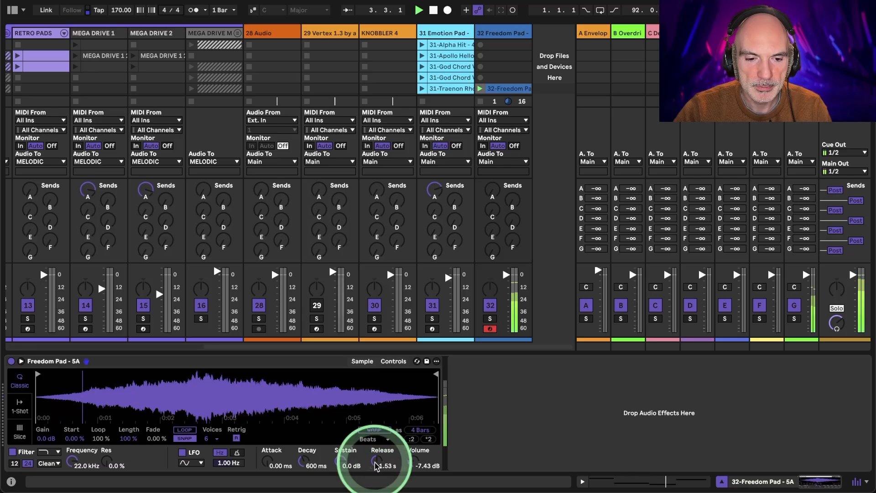
pyautogui.press('space')
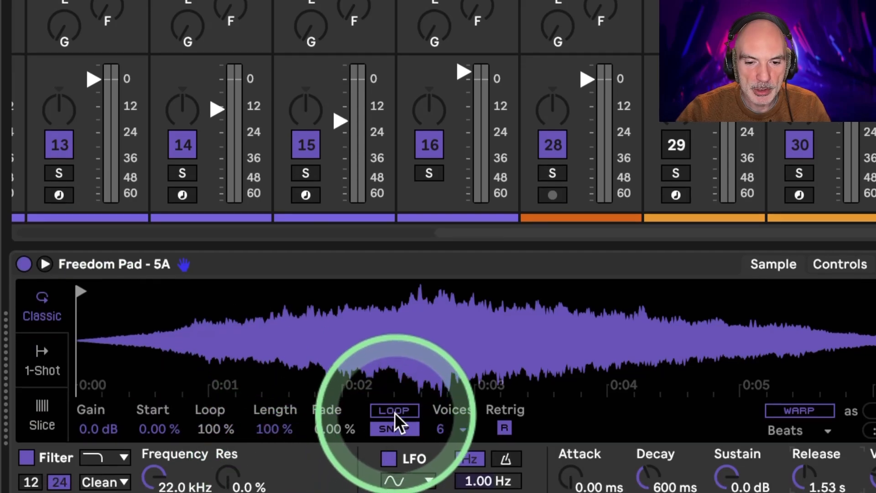
# - Enable looping and warping for the Freedom Pad sample, using the Texture warp mode
pyautogui.click(395, 411)
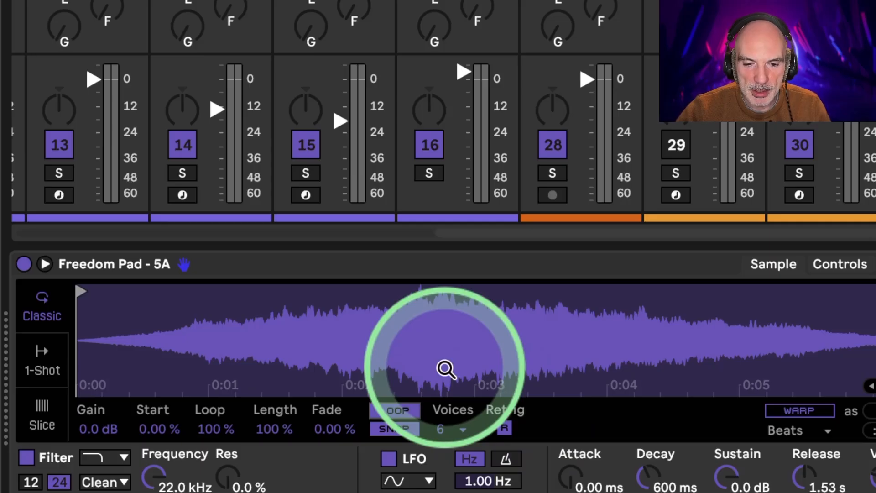
pyautogui.click(774, 409)
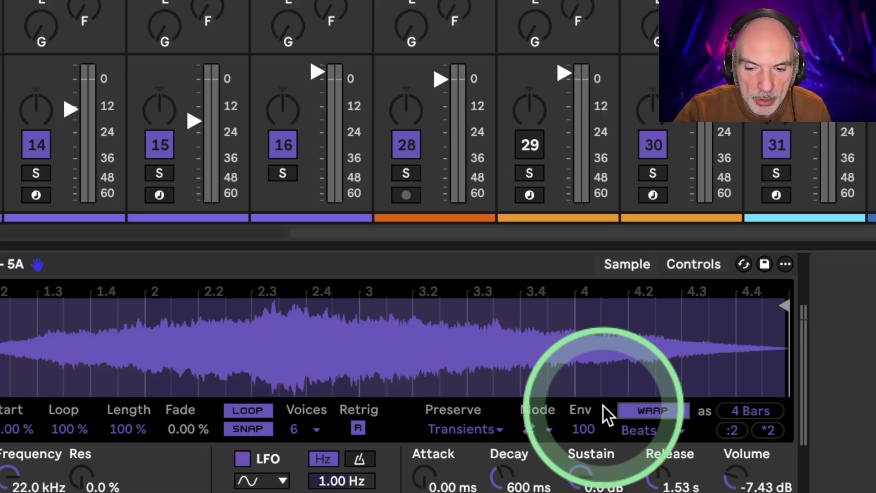
pyautogui.click(661, 426)
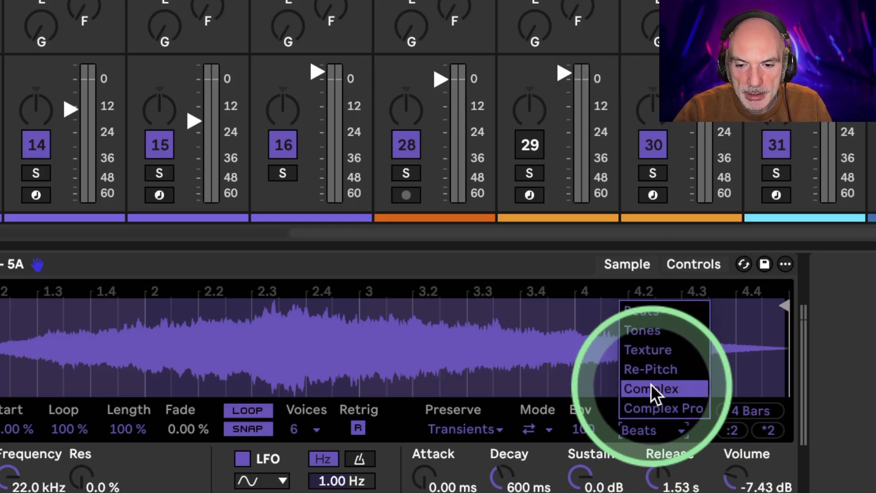
pyautogui.click(648, 351)
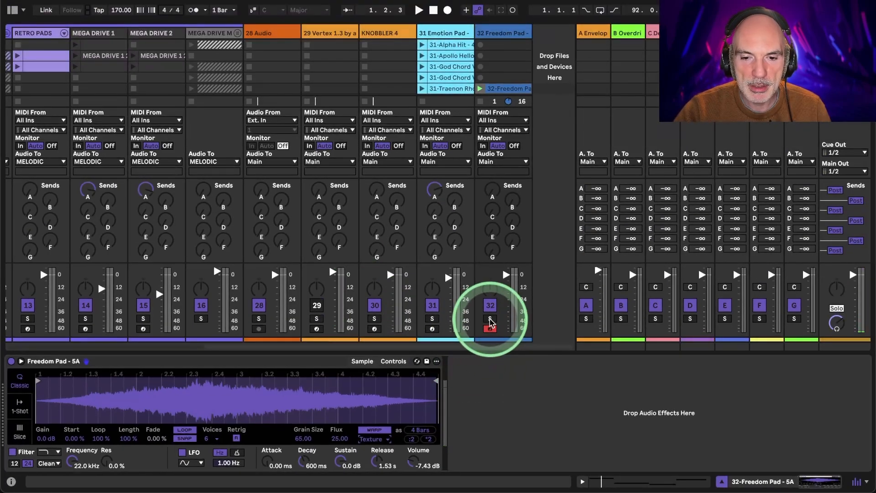
# - Solo the Freedom Pad track and set the Texture warp's grain size to 2.00
pyautogui.click(490, 318)
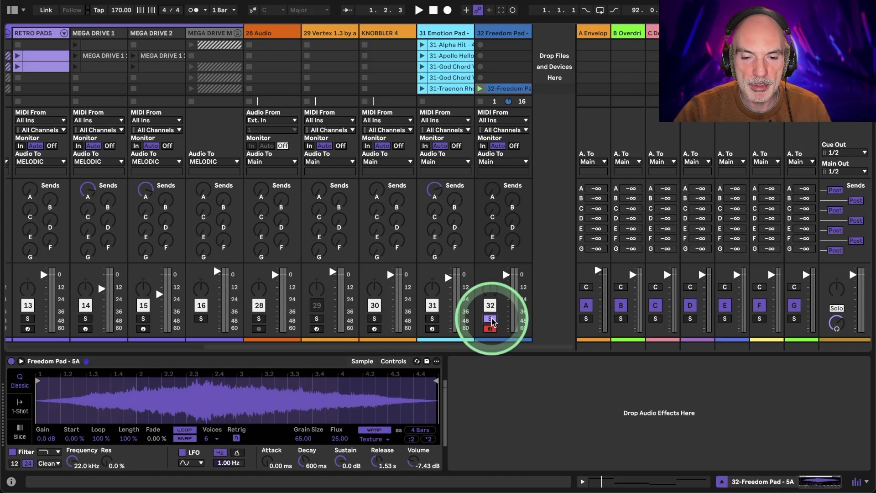
pyautogui.press('space')
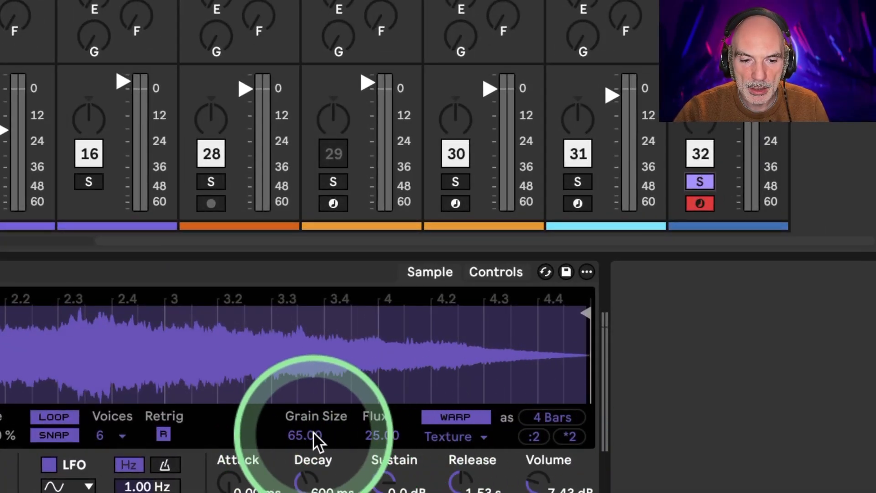
pyautogui.moveTo(303, 434)
pyautogui.mouseDown()
pyautogui.moveTo(303, 411)
pyautogui.moveTo(303, 483)
pyautogui.moveTo(302, 435)
pyautogui.mouseUp()
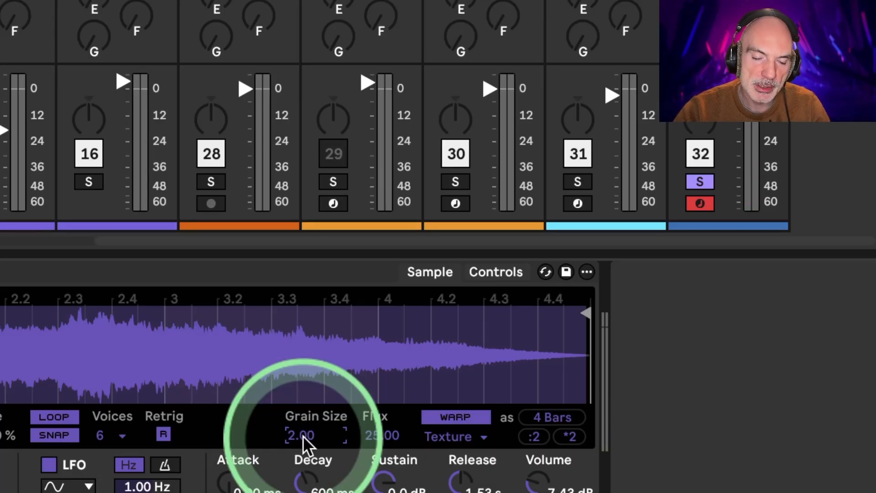
pyautogui.click(303, 435)
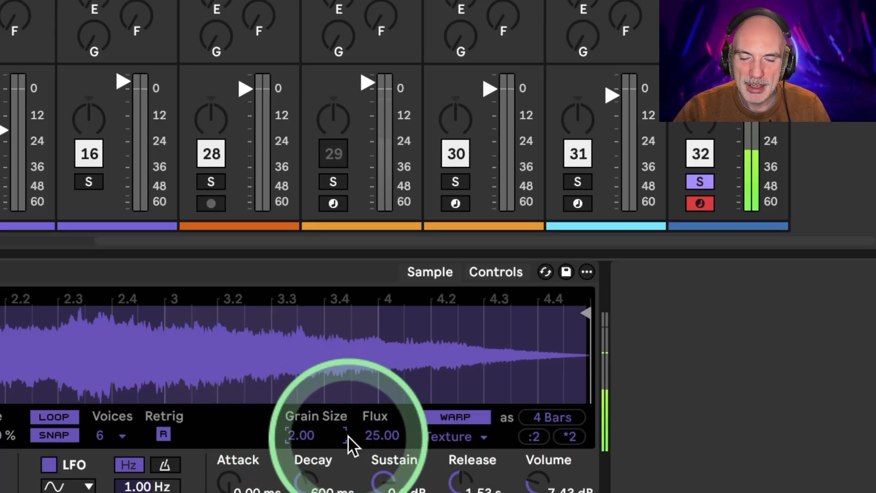
# - Set the Texture warp's flux to 18.75 while listening to the clip
pyautogui.click(380, 436)
pyautogui.moveTo(379, 440)
pyautogui.mouseDown()
pyautogui.moveTo(380, 455)
pyautogui.moveTo(377, 434)
pyautogui.mouseUp()
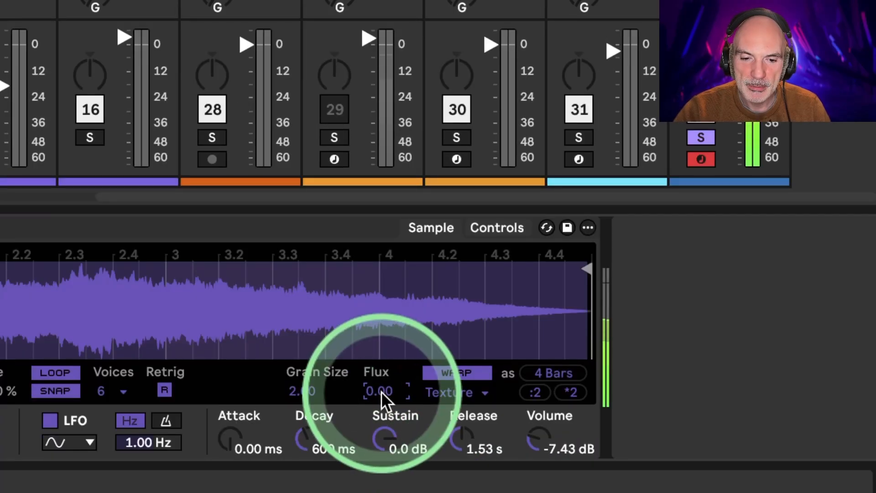
pyautogui.moveTo(379, 390); pyautogui.dragTo(378, 385)
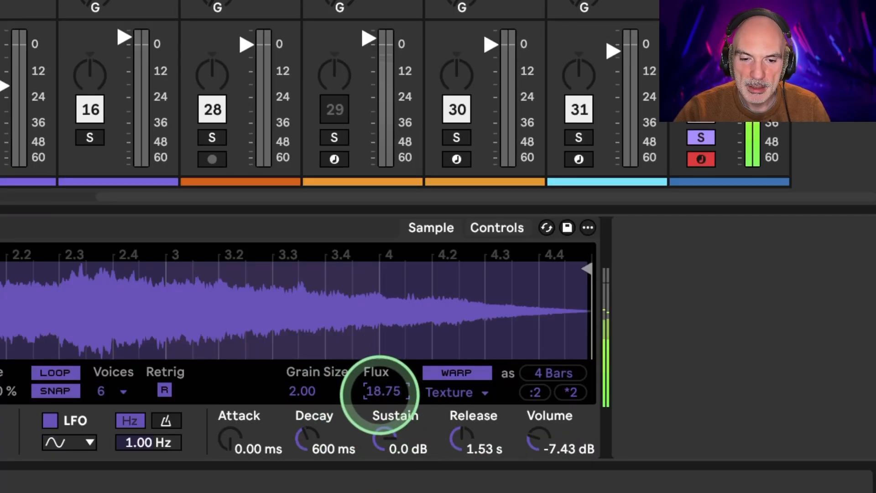
# - Set the Texture warp's grain size to 159.01 and stretch the sample to twice its warped length
pyautogui.click(312, 392)
pyautogui.moveTo(312, 391); pyautogui.dragTo(311, 345)
pyautogui.moveTo(311, 393)
pyautogui.mouseDown()
pyautogui.moveTo(311, 378)
pyautogui.moveTo(311, 392)
pyautogui.mouseUp()
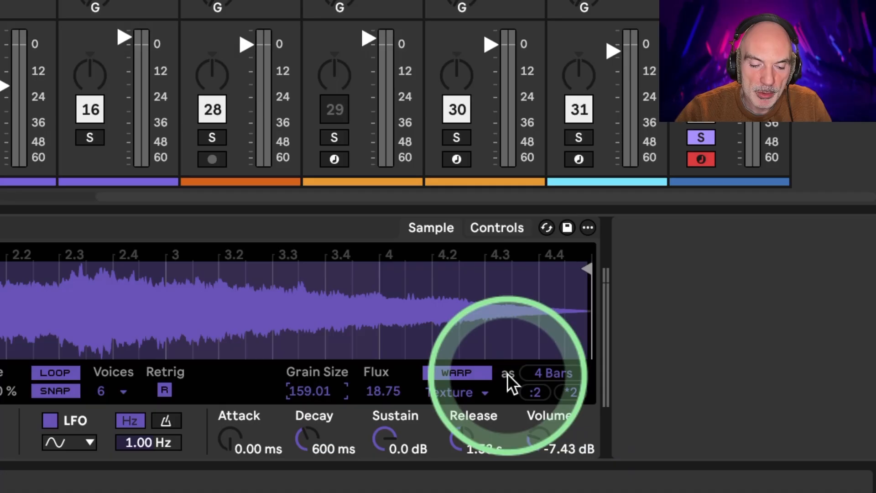
pyautogui.click(571, 392)
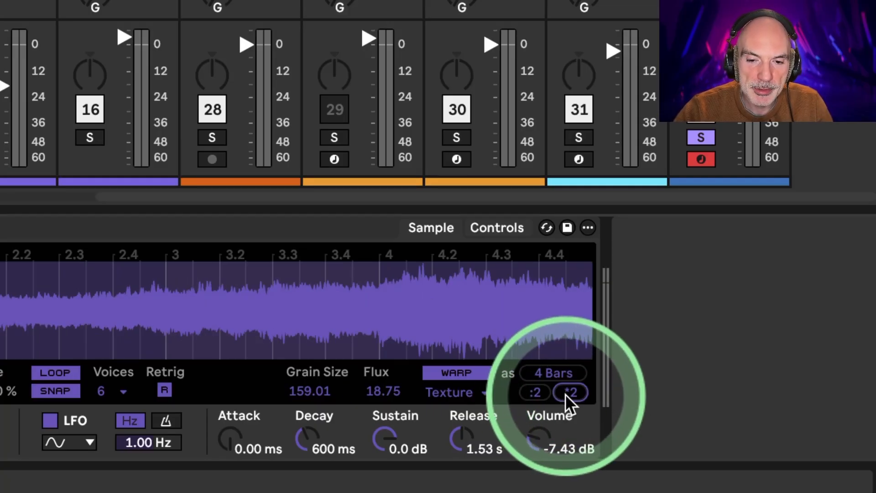
# - Double the Freedom Pad sample's warped length once more
pyautogui.click(568, 393)
pyautogui.moveTo(434, 303); pyautogui.dragTo(434, 287)
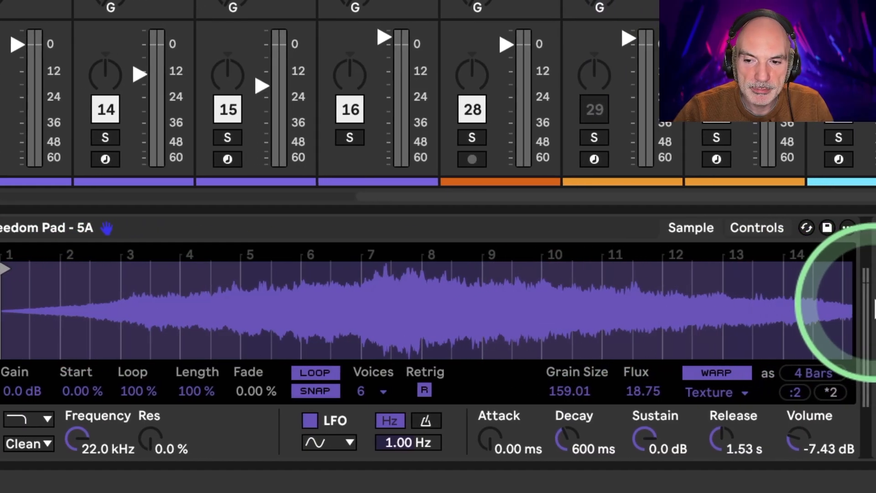
pyautogui.moveTo(595, 248); pyautogui.dragTo(595, 240)
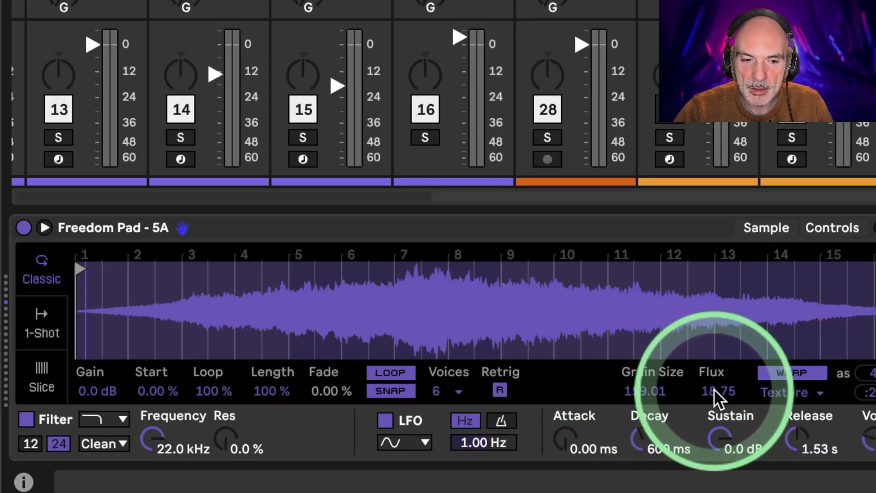
# - Raise the Texture warp's flux to 67.19 and its grain size to 216.10 while listening to the clip
pyautogui.moveTo(714, 389); pyautogui.dragTo(713, 370)
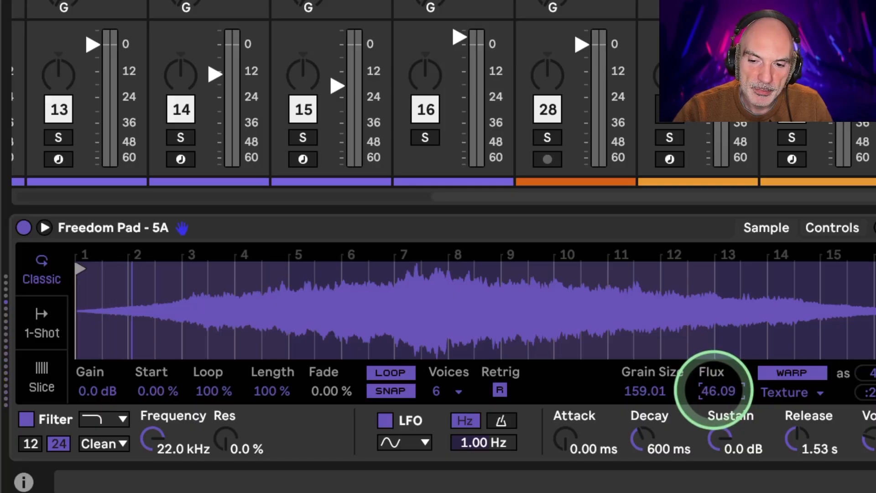
pyautogui.moveTo(714, 390); pyautogui.dragTo(714, 387)
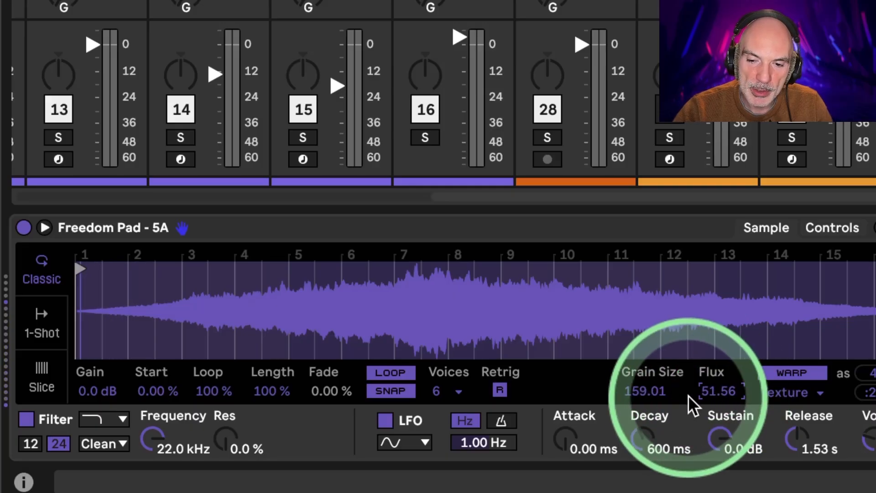
pyautogui.click(648, 390)
pyautogui.moveTo(647, 390); pyautogui.dragTo(650, 391)
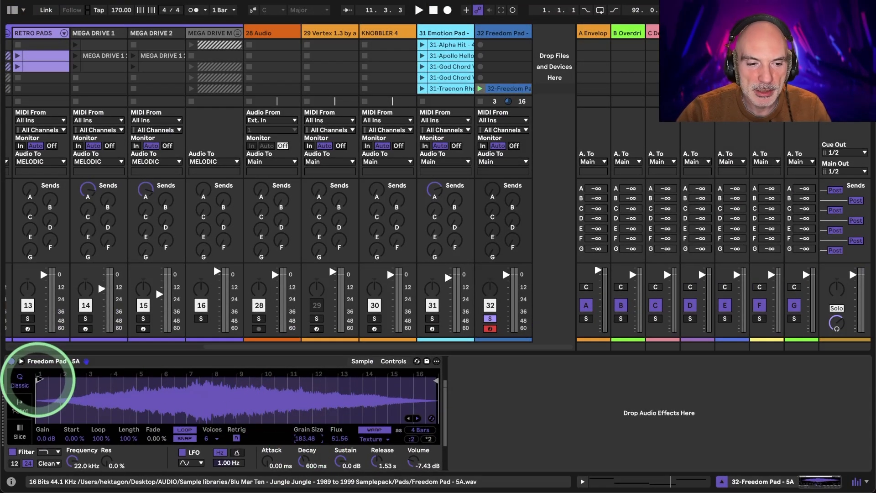
pyautogui.click(42, 379)
pyautogui.moveTo(31, 380)
pyautogui.mouseDown()
pyautogui.moveTo(291, 382)
pyautogui.moveTo(43, 401)
pyautogui.moveTo(20, 410)
pyautogui.mouseUp()
pyautogui.click(159, 404)
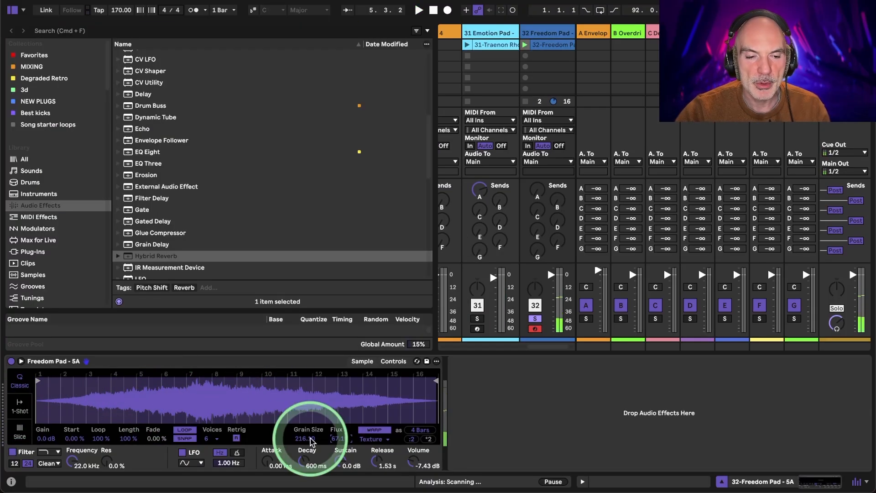
# - Search the browser for "ott" and add the OTT.adv preset dated 22.08.2023 after the Freedom Pad sampler
pyautogui.click(68, 31)
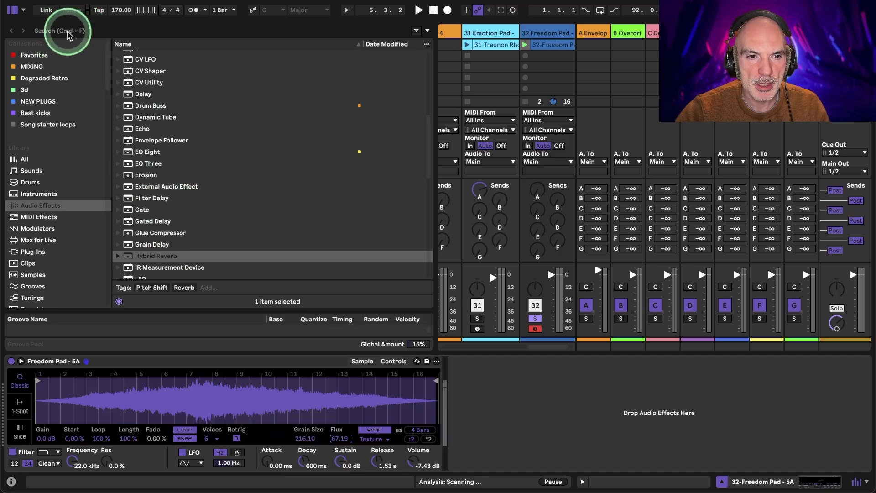
pyautogui.write('ott')
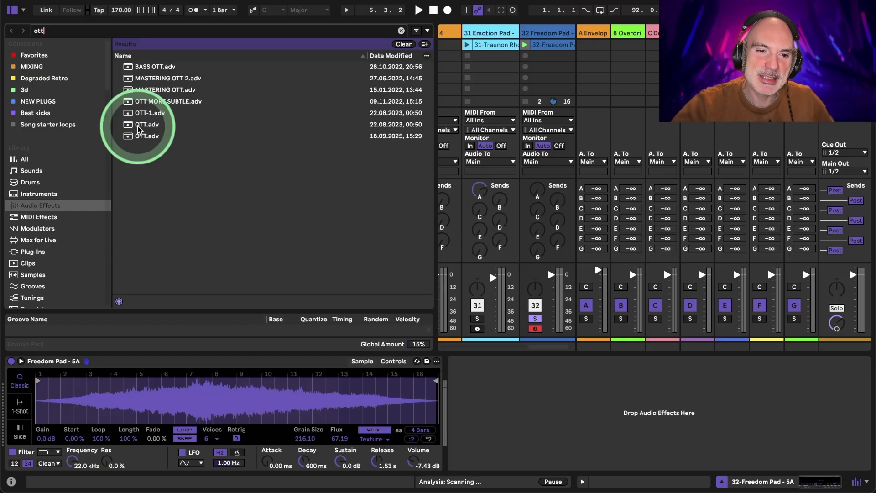
pyautogui.moveTo(139, 129); pyautogui.dragTo(525, 390)
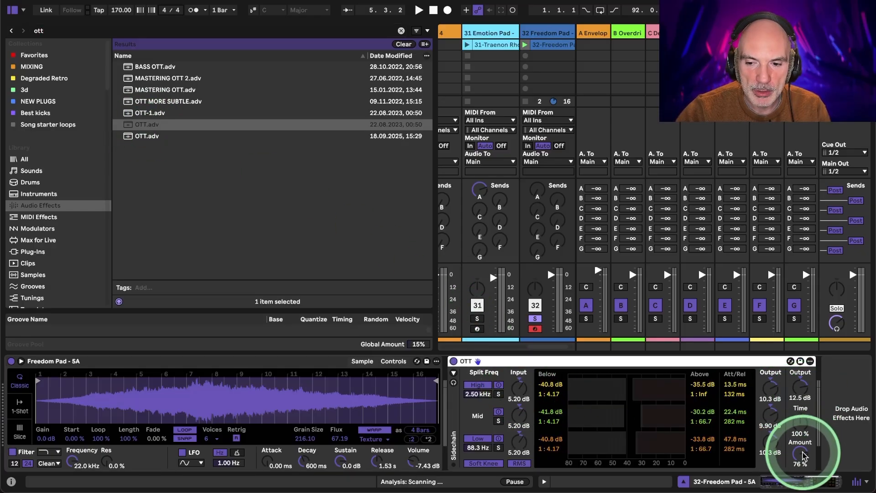
# - Lower OTT's overall output to -11.8 dB while playing the clip
pyautogui.moveTo(800, 387); pyautogui.dragTo(800, 399)
pyautogui.press('space')
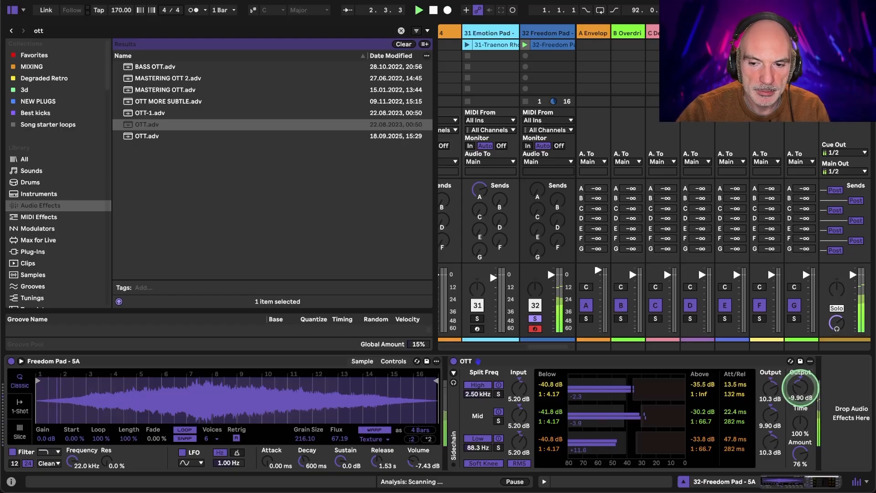
pyautogui.press('space')
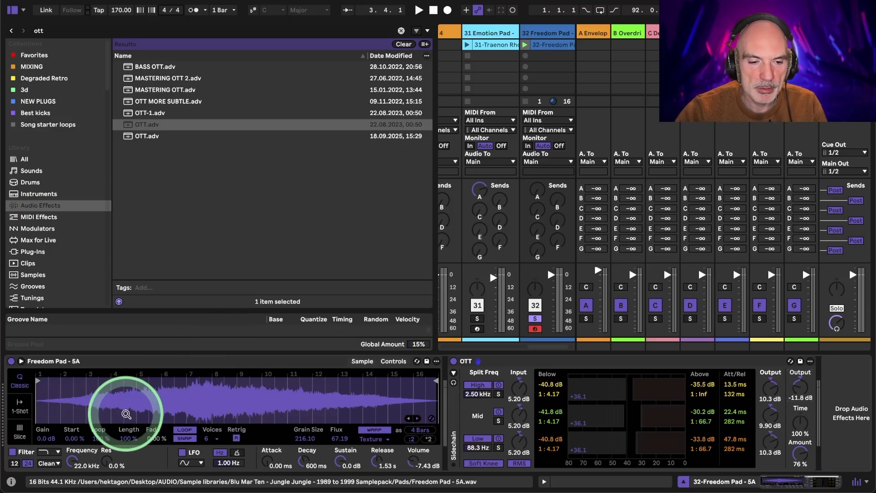
# - Shorten the sample's loop to 28.9 %, then try a later sample start and reset it to 0.00 %
pyautogui.click(73, 441)
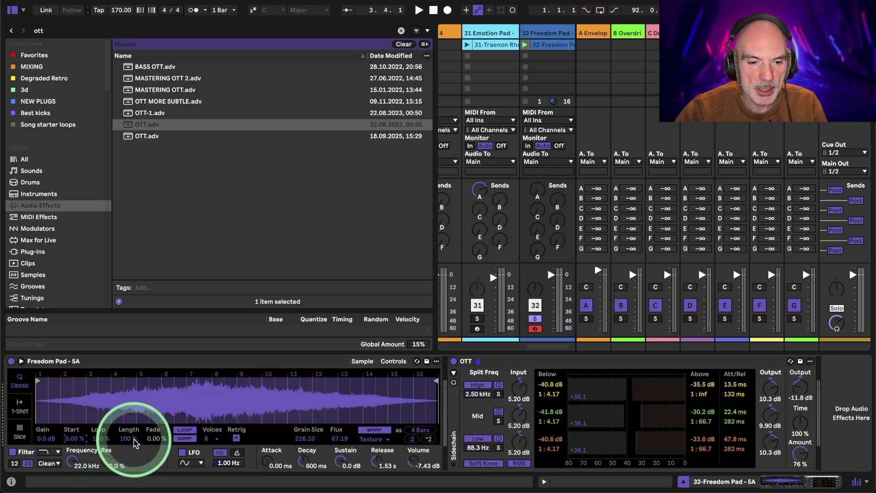
pyautogui.moveTo(135, 442); pyautogui.dragTo(98, 454)
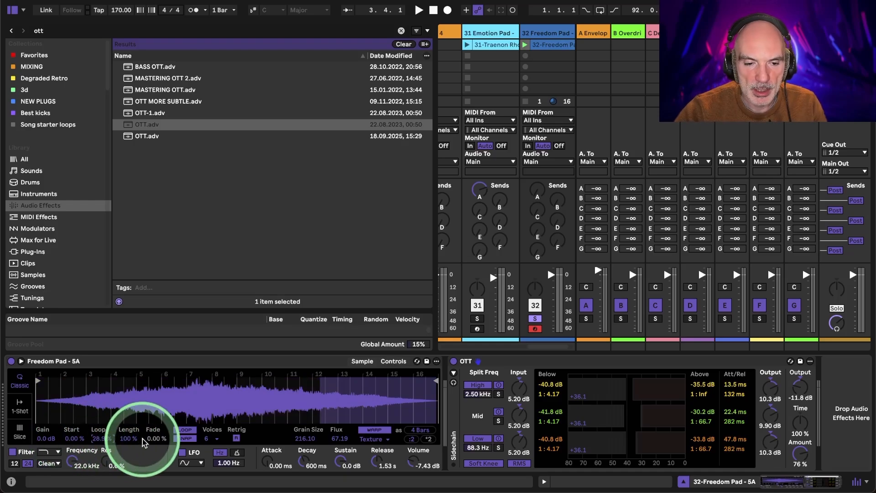
pyautogui.moveTo(71, 440); pyautogui.dragTo(72, 440)
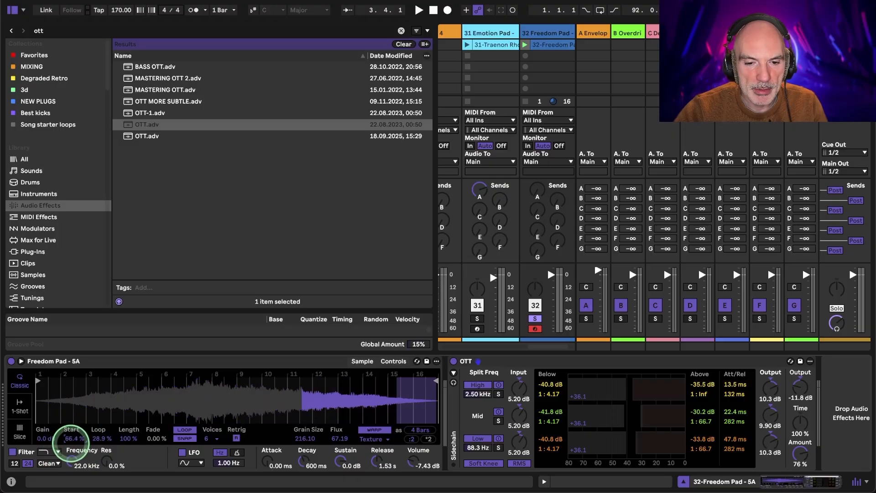
pyautogui.press('Delete')
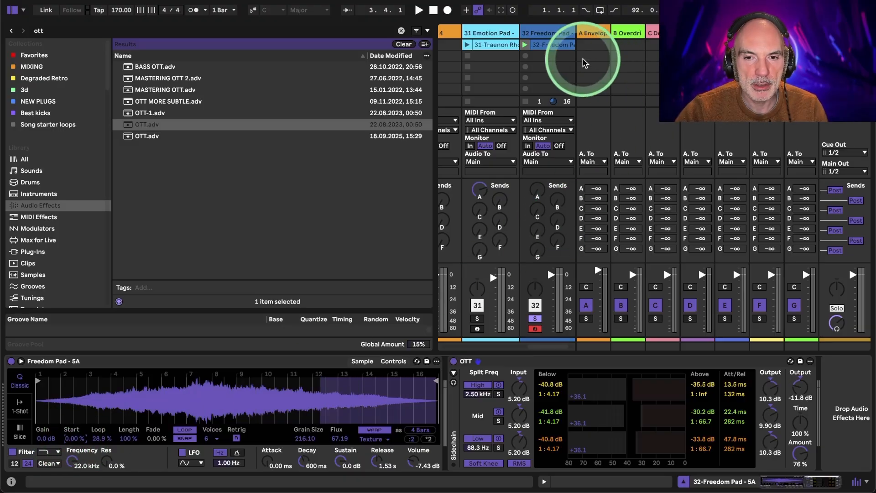
# - Open the Freedom Pad clip's S Start automation envelope and draw a level of about 36 % under the first note
pyautogui.doubleClick(549, 44)
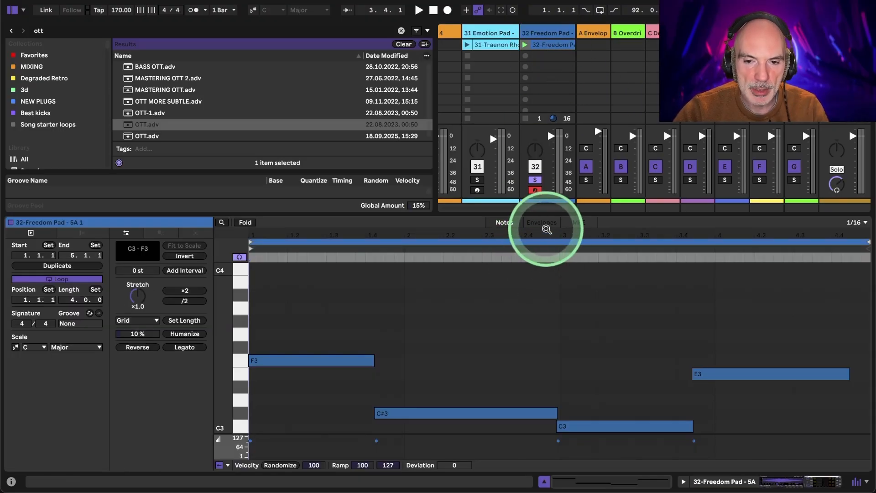
pyautogui.click(546, 226)
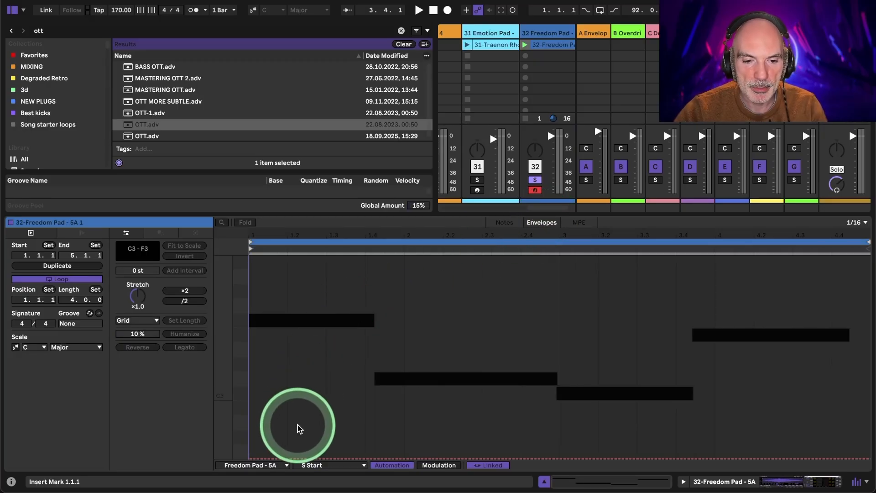
pyautogui.rightClick(263, 413)
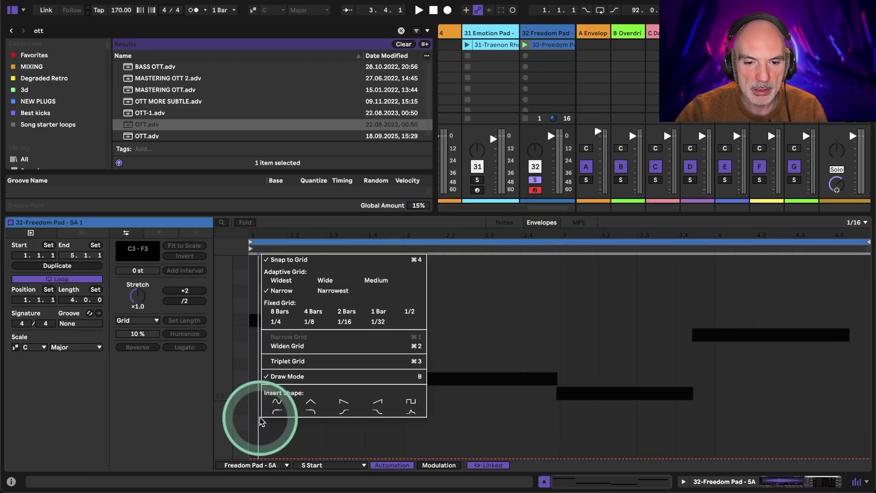
pyautogui.click(264, 447)
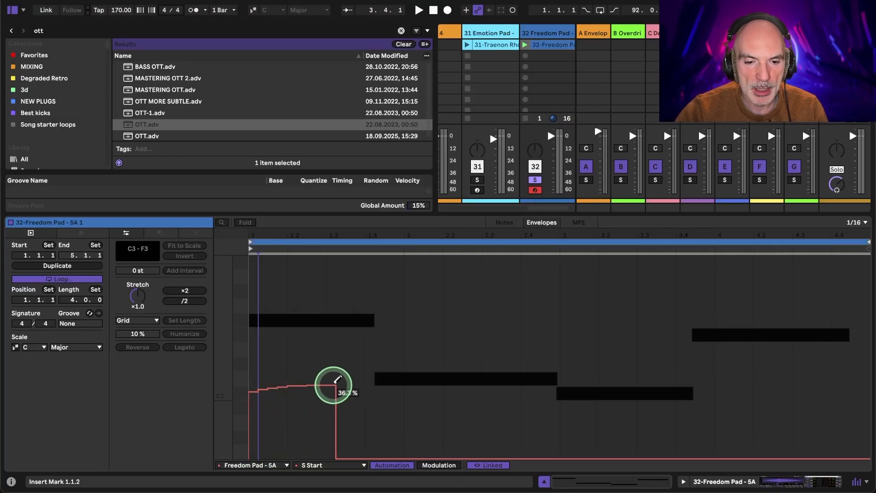
pyautogui.moveTo(333, 385); pyautogui.dragTo(333, 384)
pyautogui.press('space')
pyautogui.press('space')
# - Draw S Start automation with a low level for the second note, a high one for the third and a medium one for the fourth
pyautogui.moveTo(382, 430)
pyautogui.mouseDown()
pyautogui.moveTo(553, 425)
pyautogui.moveTo(564, 406)
pyautogui.moveTo(565, 279)
pyautogui.moveTo(694, 286)
pyautogui.mouseUp()
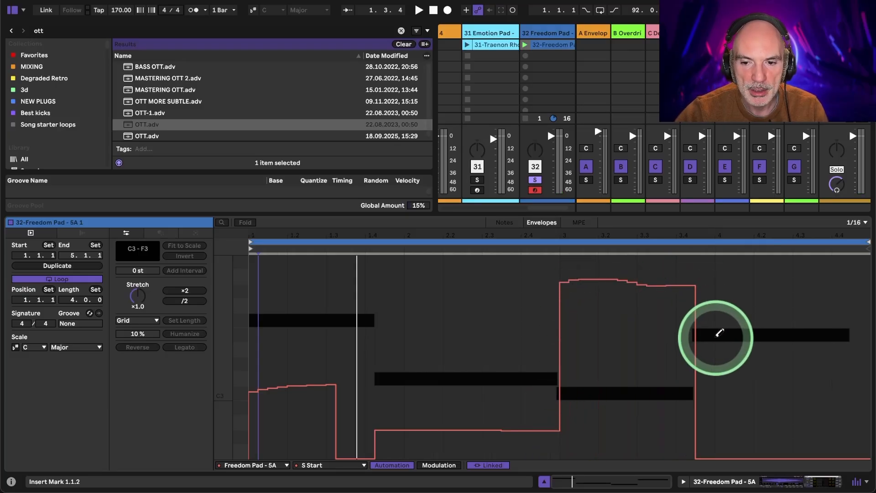
pyautogui.moveTo(720, 333)
pyautogui.mouseDown()
pyautogui.moveTo(703, 342)
pyautogui.moveTo(872, 340)
pyautogui.mouseUp()
pyautogui.press('space')
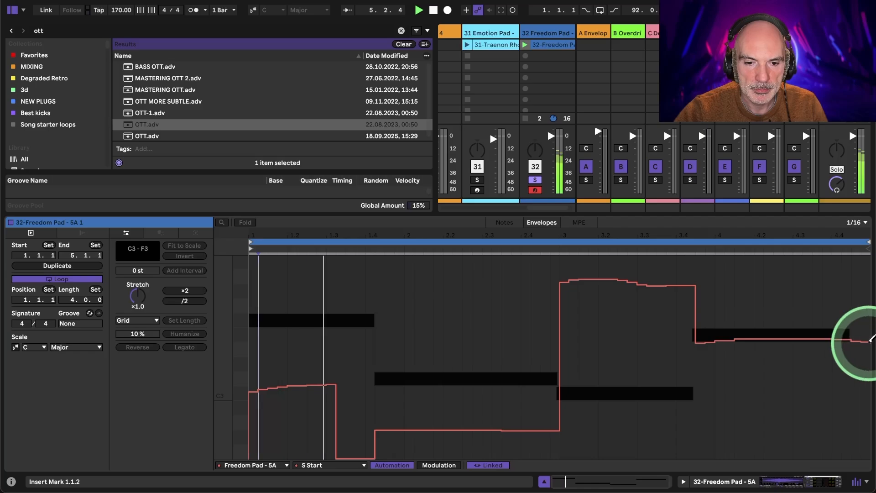
# - Redraw the S Start level higher across the entire first note and return to the track's devices
pyautogui.click(340, 381)
pyautogui.moveTo(339, 378)
pyautogui.mouseDown()
pyautogui.moveTo(368, 377)
pyautogui.moveTo(280, 353)
pyautogui.mouseUp()
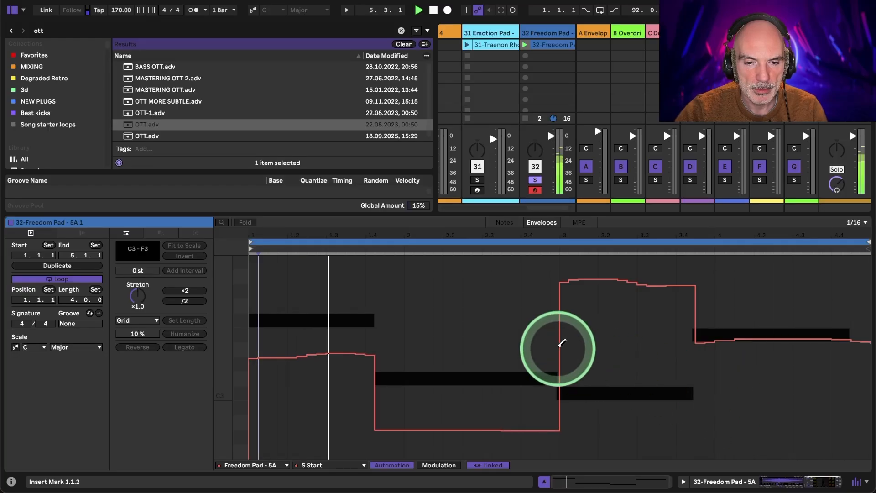
pyautogui.click(772, 487)
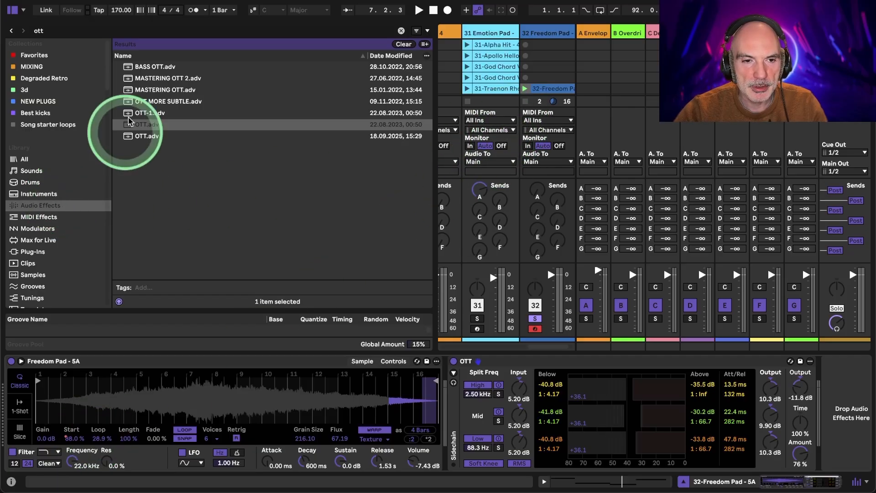
# - Clear the browser search and add the Expression Control MIDI effect in front of the Freedom Pad sampler
pyautogui.doubleClick(32, 31)
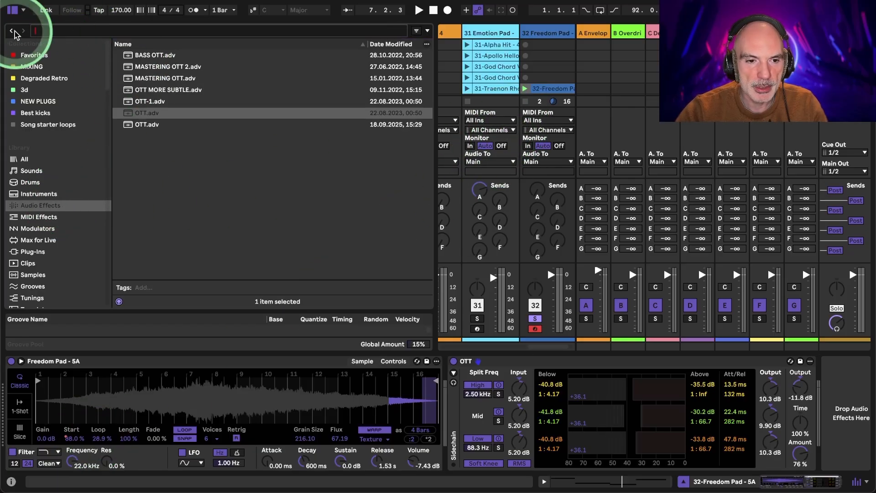
pyautogui.click(40, 206)
pyautogui.click(40, 219)
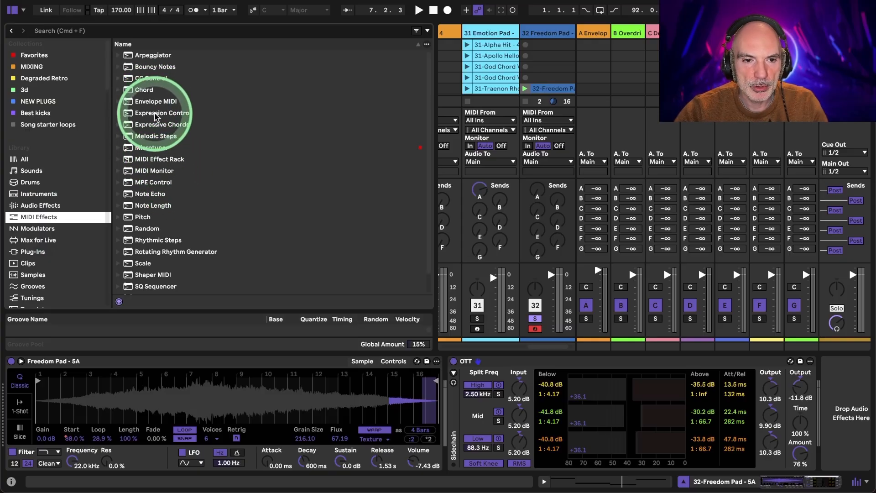
pyautogui.moveTo(157, 113); pyautogui.dragTo(19, 411)
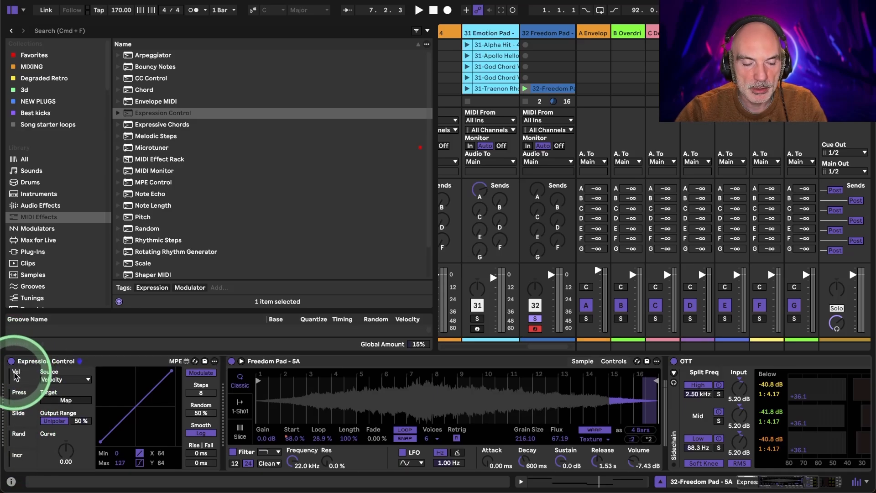
# - Map Expression Control's first row to the sample's start in Remote mode, with Random as source and a maximum of 24
pyautogui.click(58, 380)
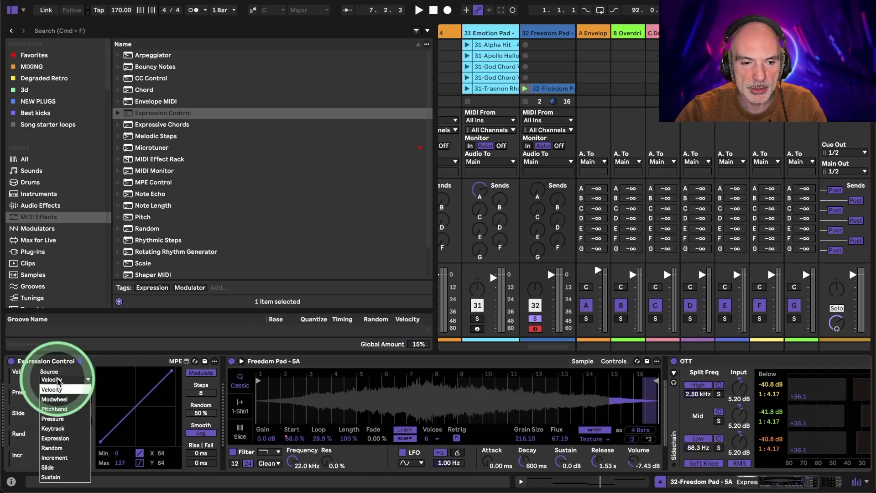
pyautogui.click(57, 449)
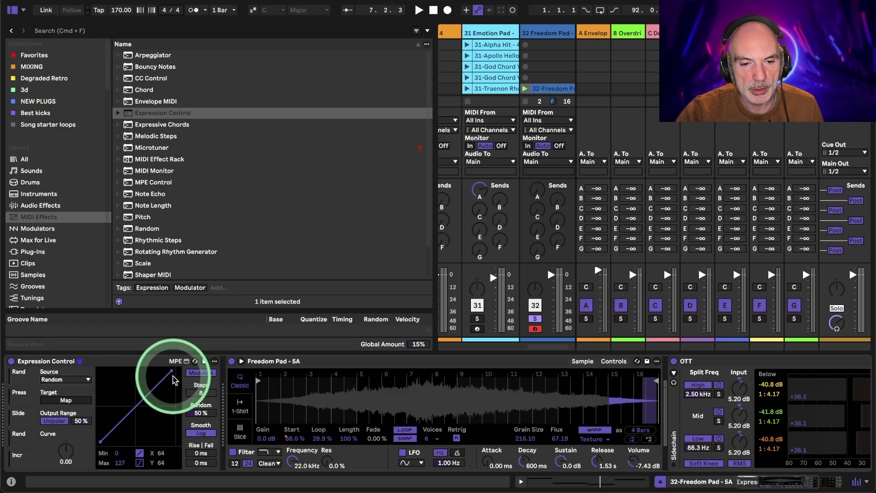
pyautogui.click(201, 373)
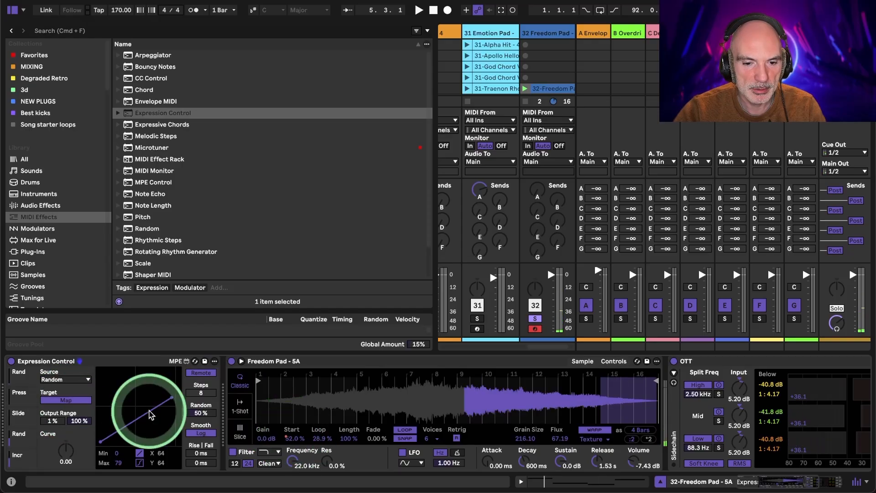
pyautogui.click(292, 439)
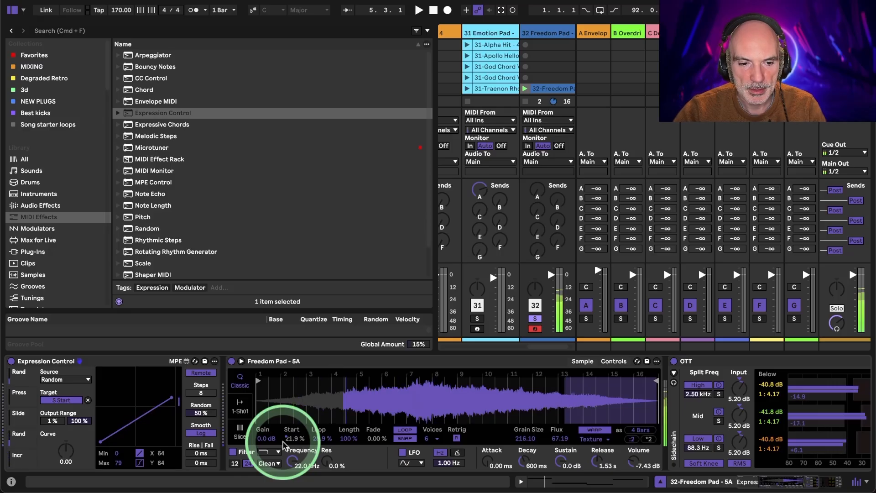
pyautogui.moveTo(120, 461); pyautogui.dragTo(121, 481)
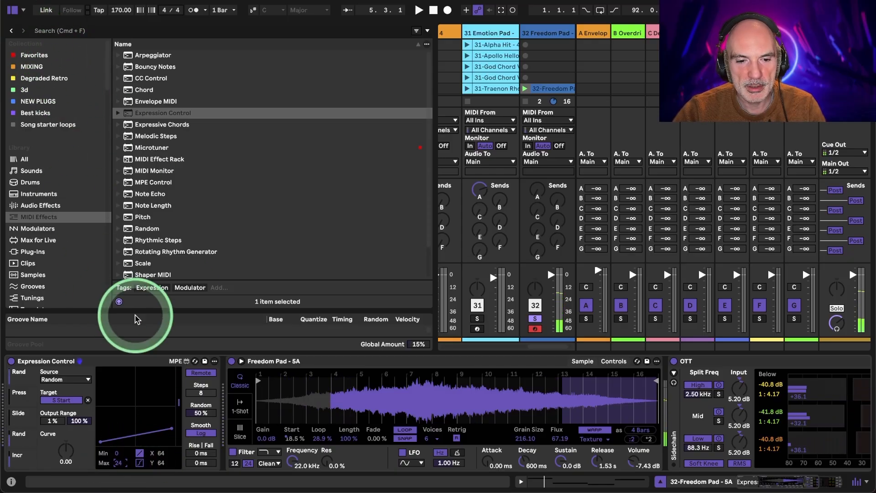
# - Set the Freedom Pad sampler's attack to 0.26 ms, flux to 87.50 and grain size to 183.48
pyautogui.moveTo(487, 462); pyautogui.dragTo(493, 468)
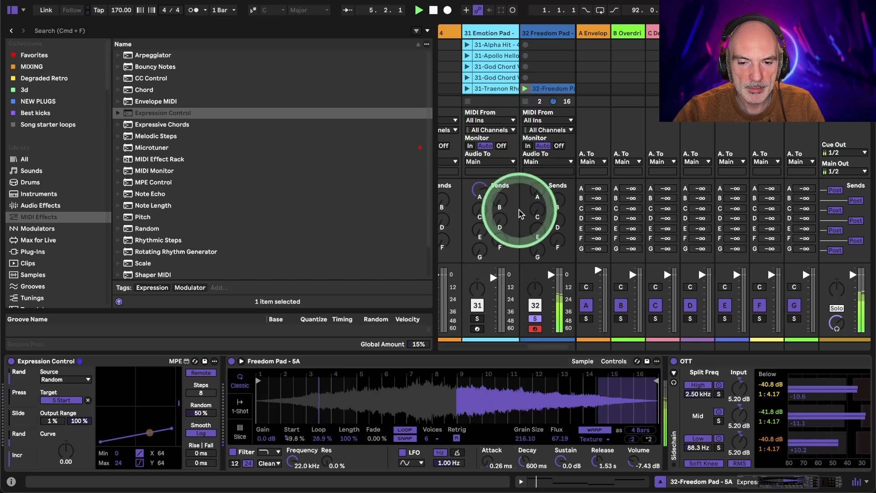
pyautogui.click(561, 438)
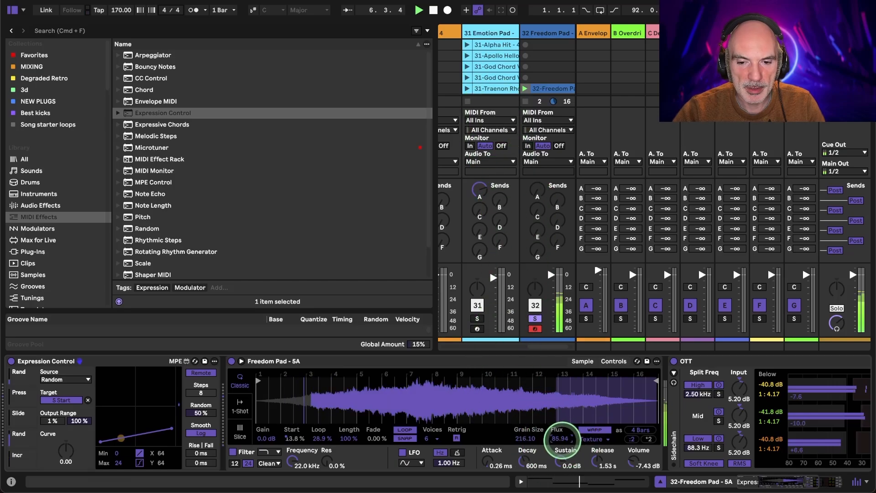
pyautogui.moveTo(562, 440); pyautogui.dragTo(562, 439)
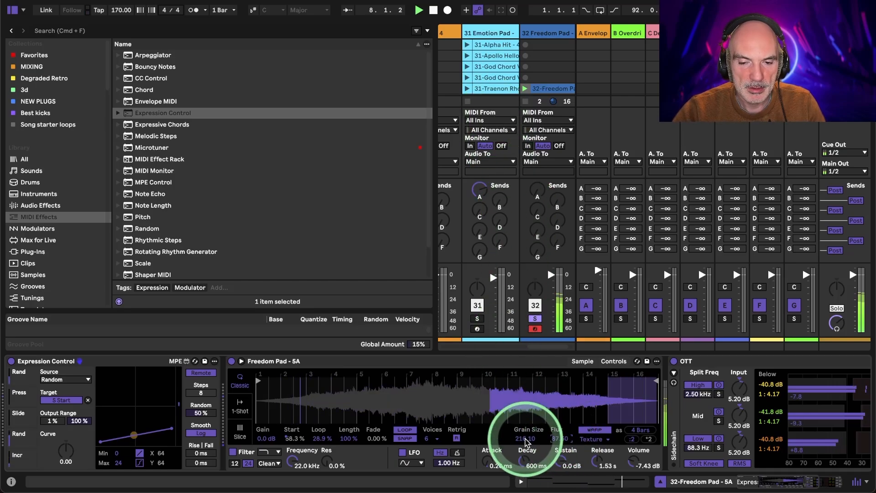
pyautogui.moveTo(527, 441); pyautogui.dragTo(527, 441)
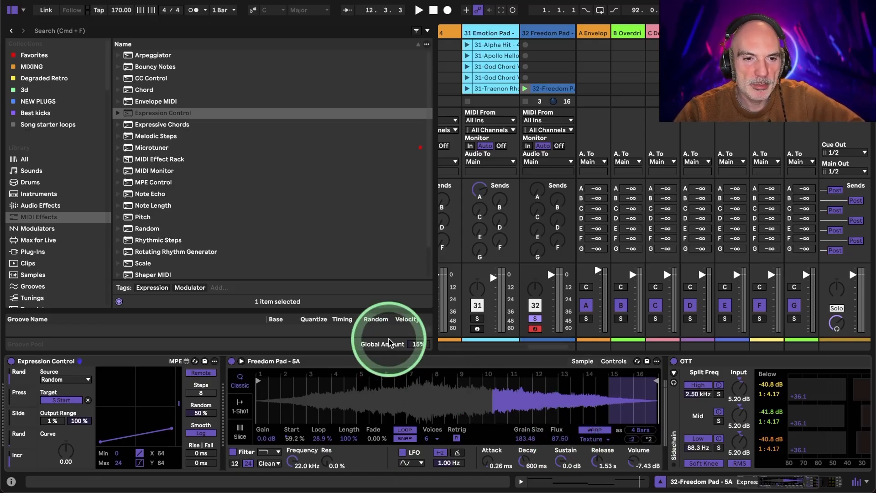
# - Search the audio effects for "hy" and add Hybrid Reverb after OTT on the Freedom Pad track
pyautogui.click(93, 32)
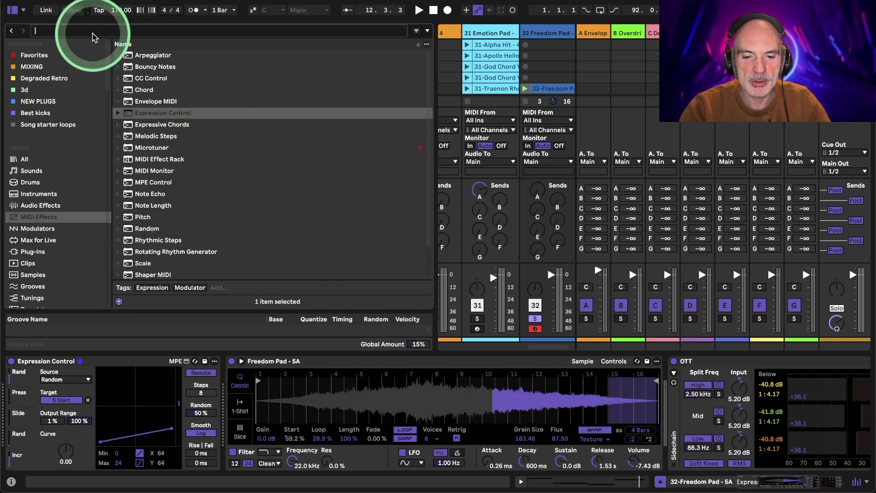
pyautogui.write('hyr')
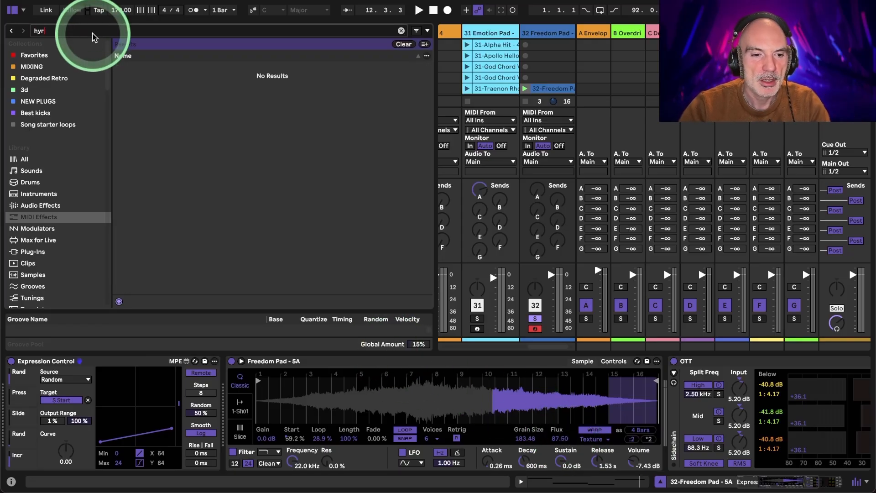
pyautogui.click(31, 206)
pyautogui.click(54, 31)
pyautogui.press('BackSpace')
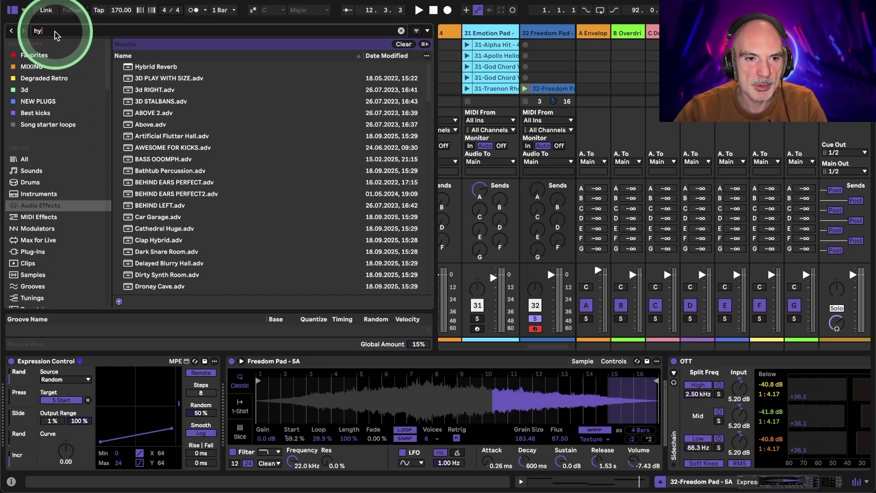
pyautogui.moveTo(149, 66); pyautogui.dragTo(842, 401)
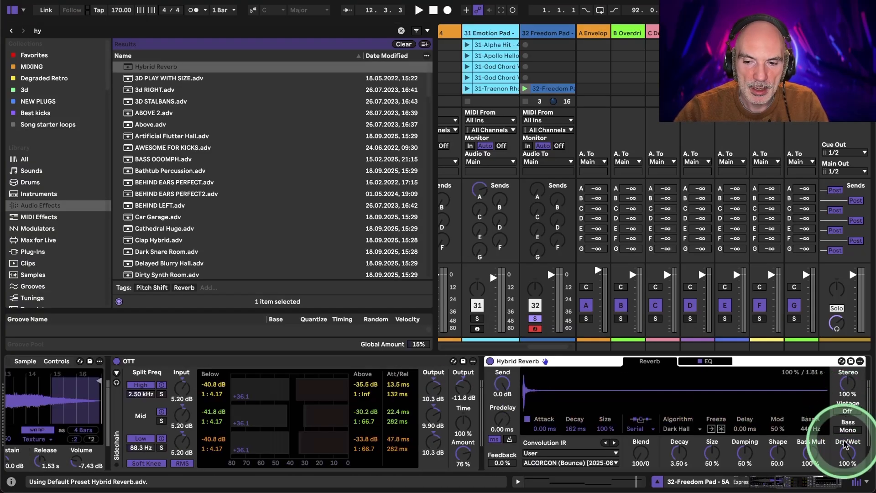
# - Load the user impulse response "Bounce 29-stalbans a binaural" in Hybrid Reverb and set Dry/Wet to 43% during playback
pyautogui.press('space')
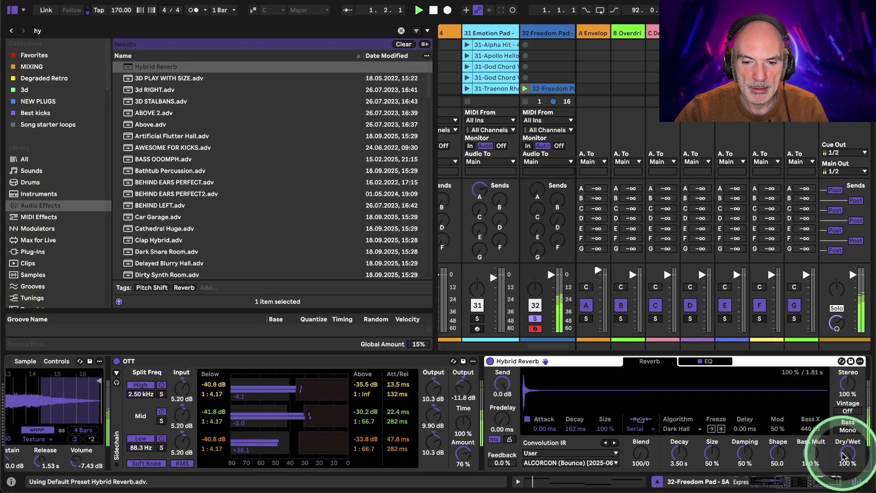
pyautogui.click(557, 463)
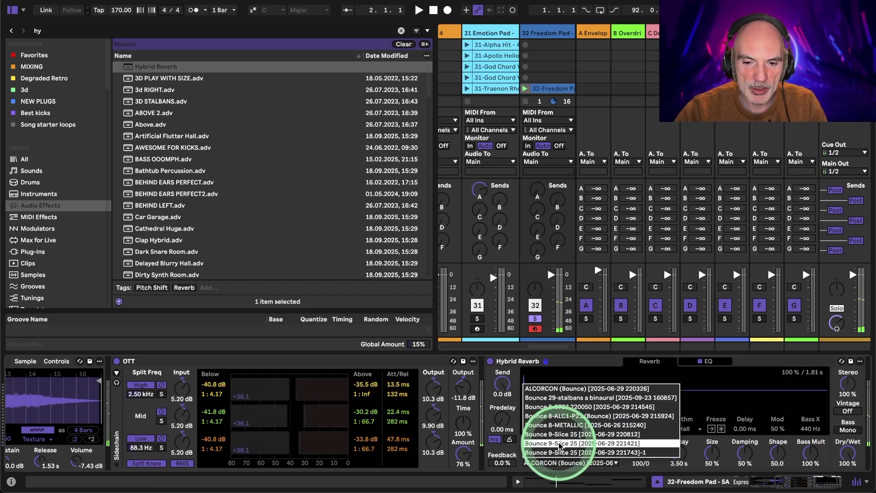
pyautogui.click(565, 398)
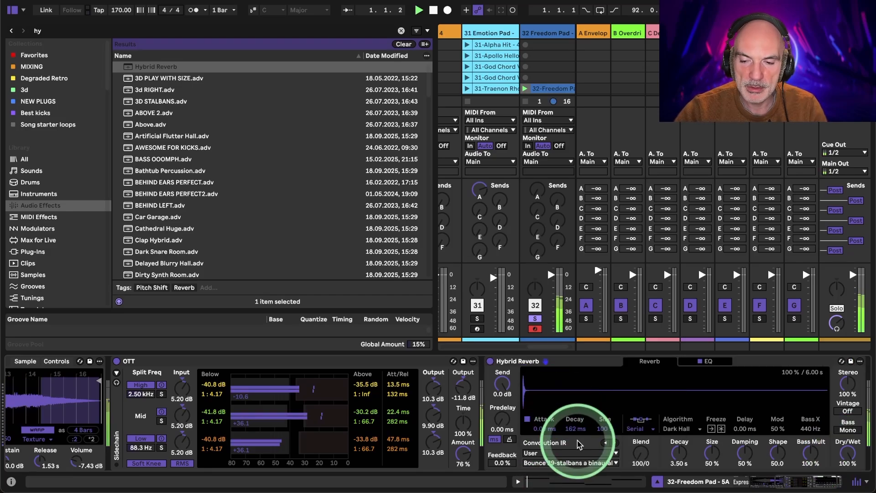
pyautogui.moveTo(847, 453); pyautogui.dragTo(844, 455)
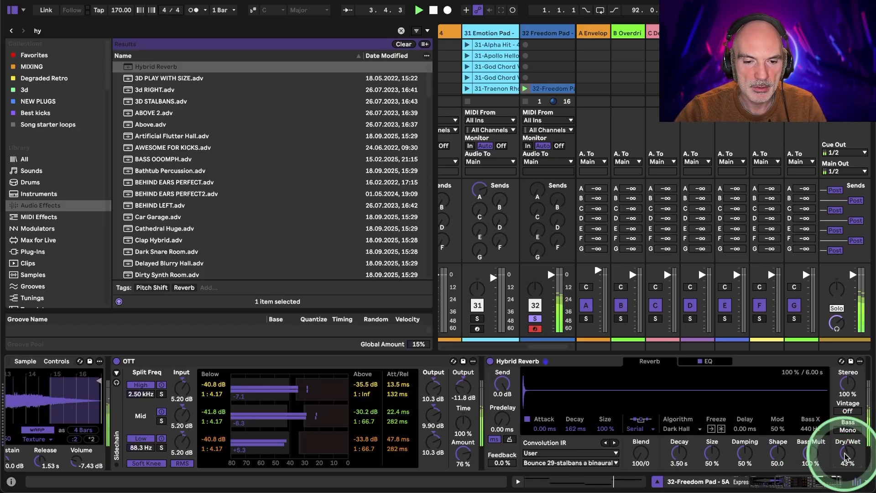
# - Hide the browser, unsolo the Freedom Pad track and raise its volume fader slightly while playing it with the other tracks
pyautogui.hscroll(-10, 388, 436)
pyautogui.hscroll(-3, 388, 437)
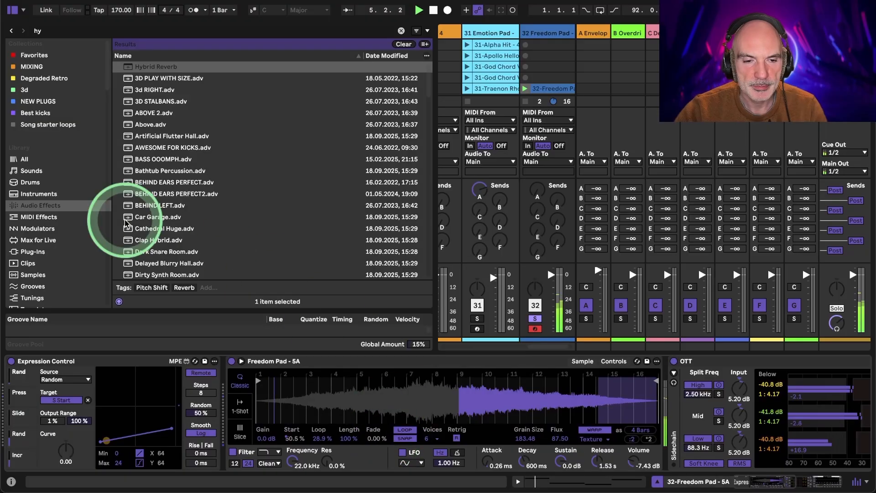
pyautogui.click(11, 10)
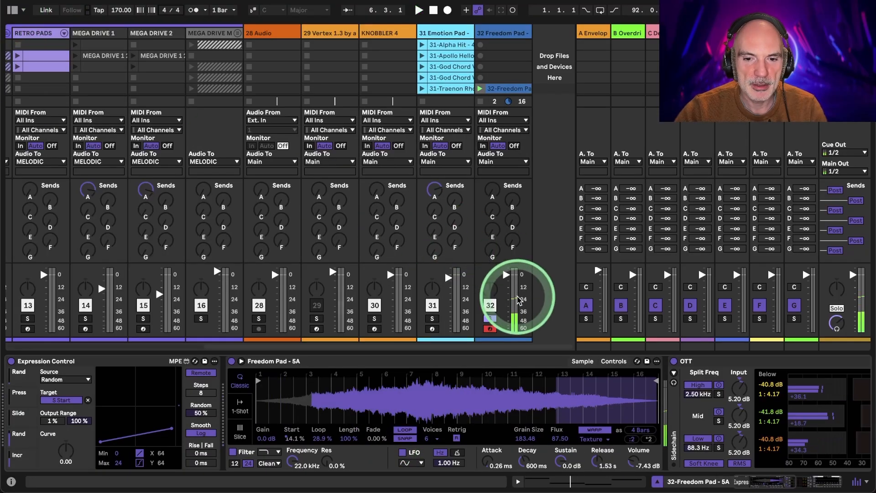
pyautogui.click(490, 318)
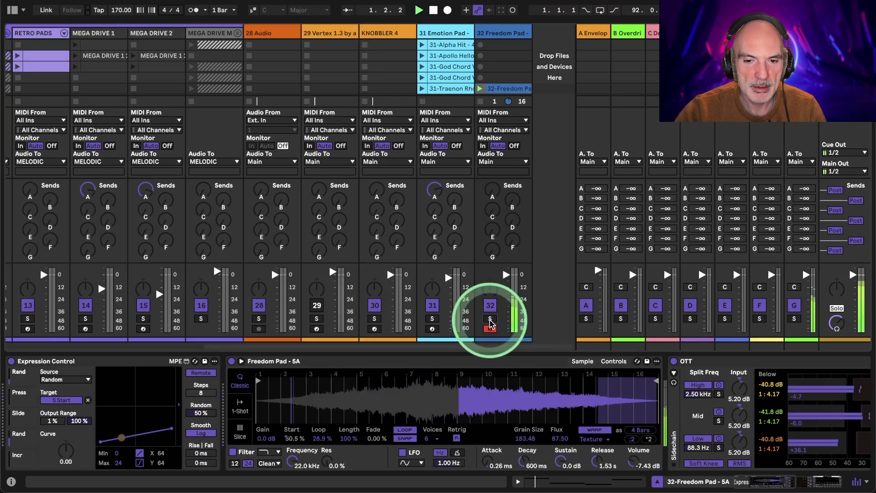
pyautogui.moveTo(505, 275); pyautogui.dragTo(505, 272)
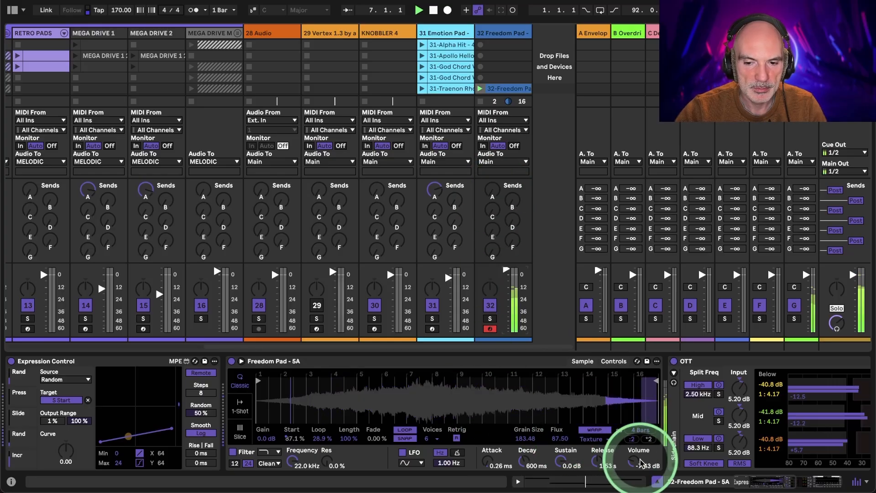
pyautogui.hscroll(10, 743, 378)
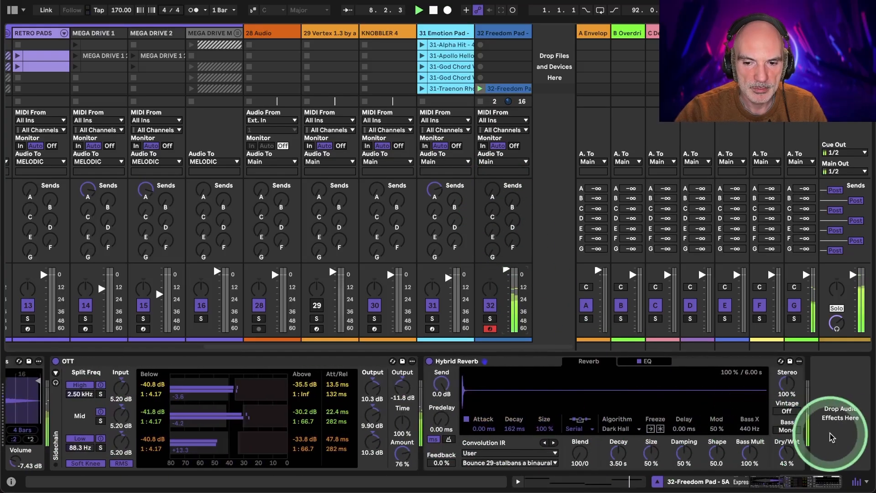
pyautogui.hscroll(-10, 401, 420)
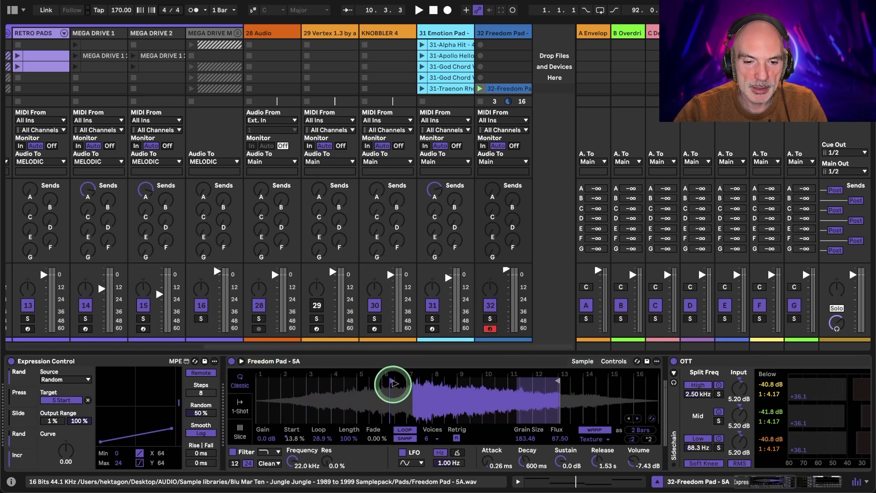
pyautogui.press('space')
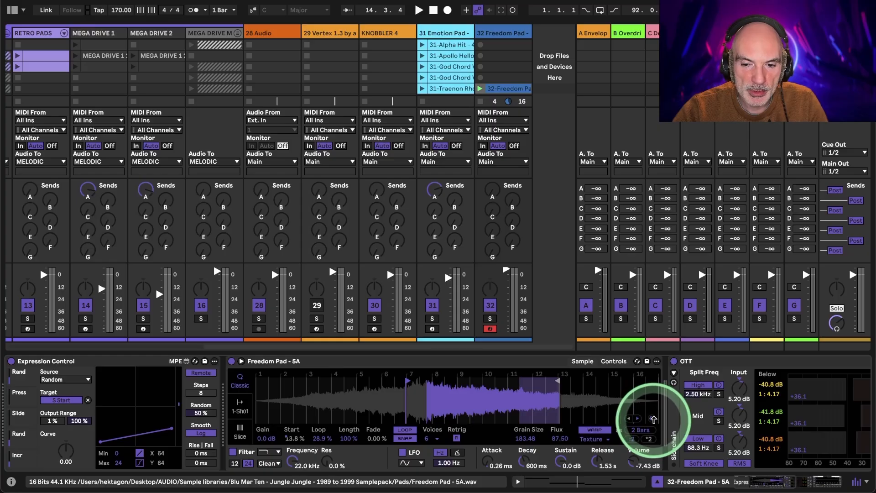
# - Swap the Freedom Pad sample for God Chord Pad - 6A.wav, audition it and lengthen its warped duration
pyautogui.click(631, 419)
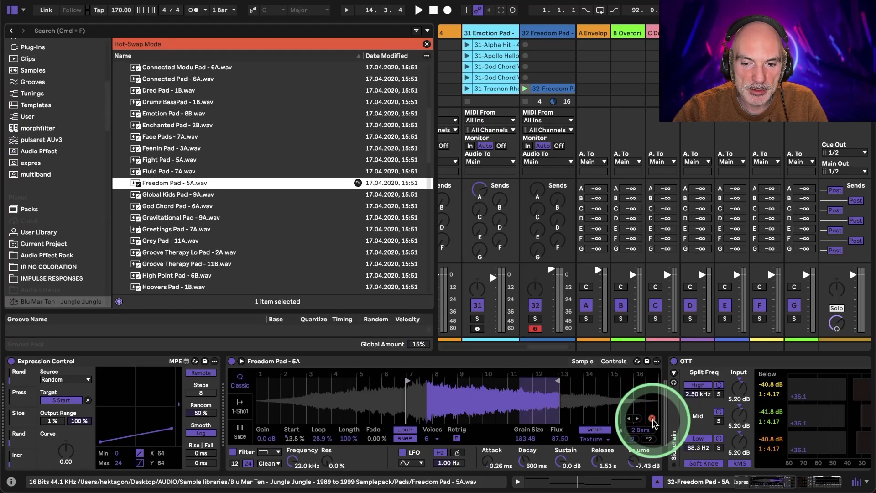
pyautogui.click(181, 195)
pyautogui.click(177, 209)
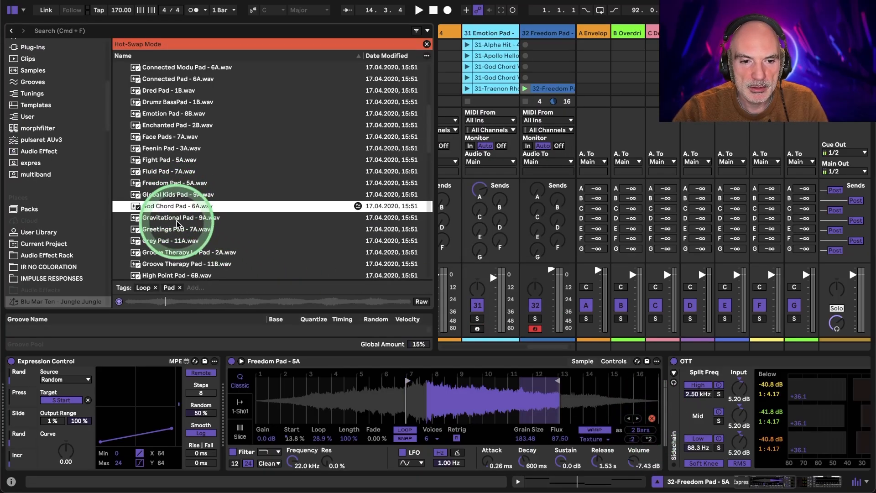
pyautogui.doubleClick(173, 206)
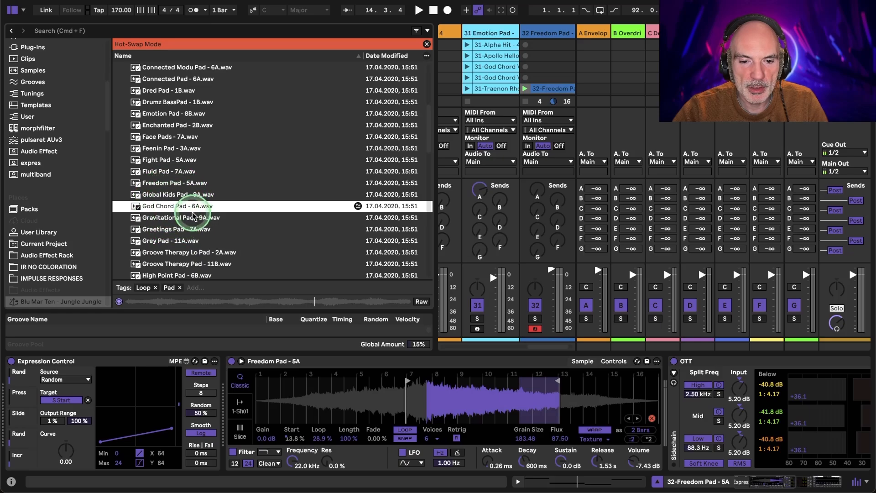
pyautogui.click(424, 386)
pyautogui.press('space')
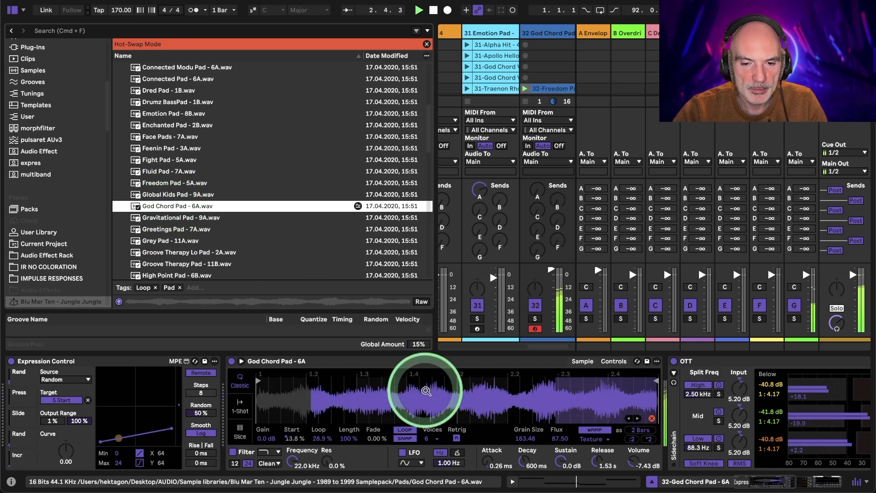
pyautogui.press('q')
pyautogui.click(648, 441)
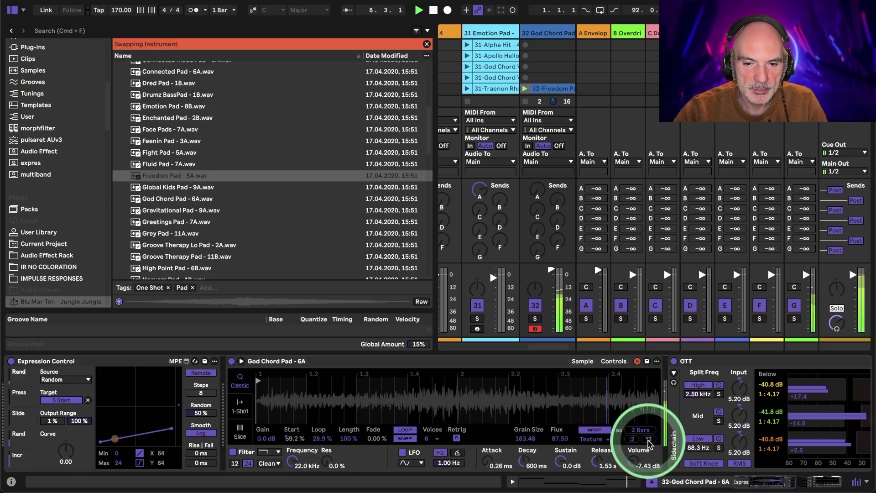
pyautogui.moveTo(507, 395); pyautogui.dragTo(319, 395)
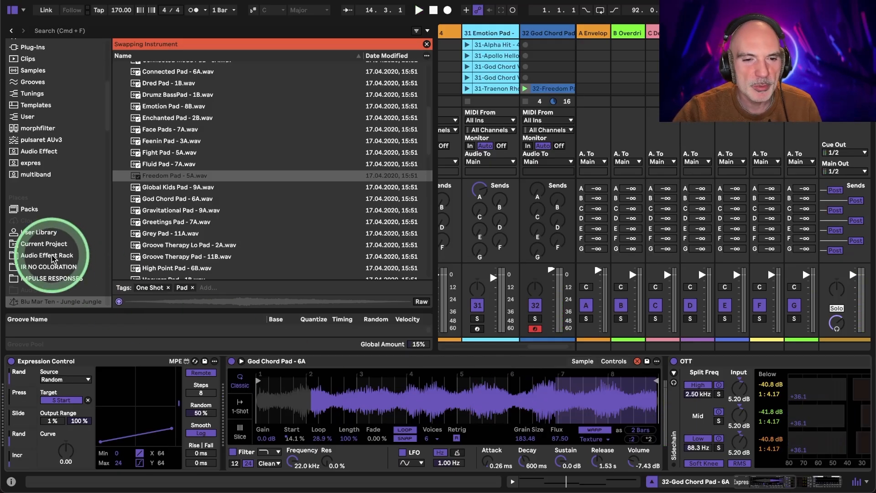
# - Replace the sampler's sample with Gravitational Pad - 9A.wav, play it and lower the sampler's volume to -11.4 dB
pyautogui.click(168, 188)
pyautogui.click(162, 200)
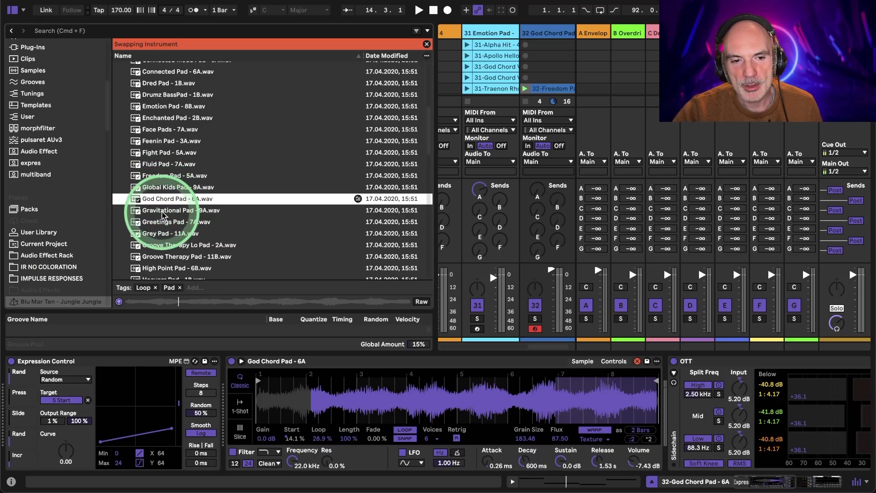
pyautogui.click(163, 211)
pyautogui.moveTo(163, 211); pyautogui.dragTo(275, 405)
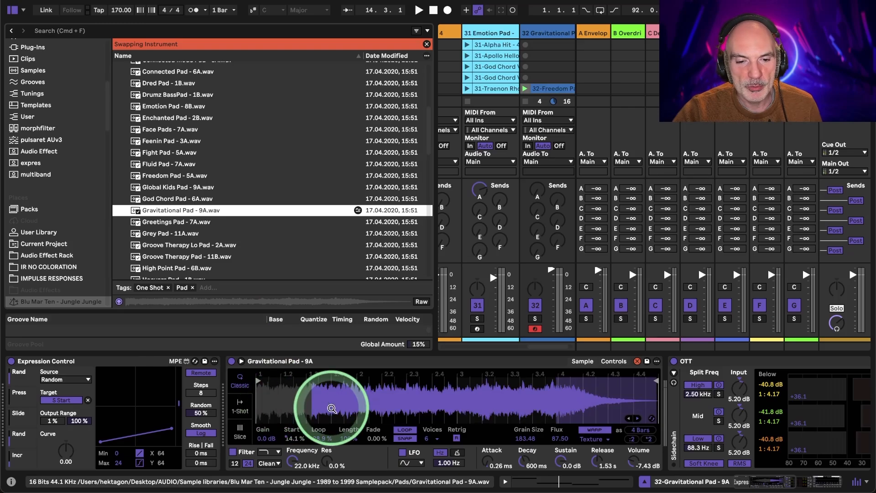
pyautogui.press('space')
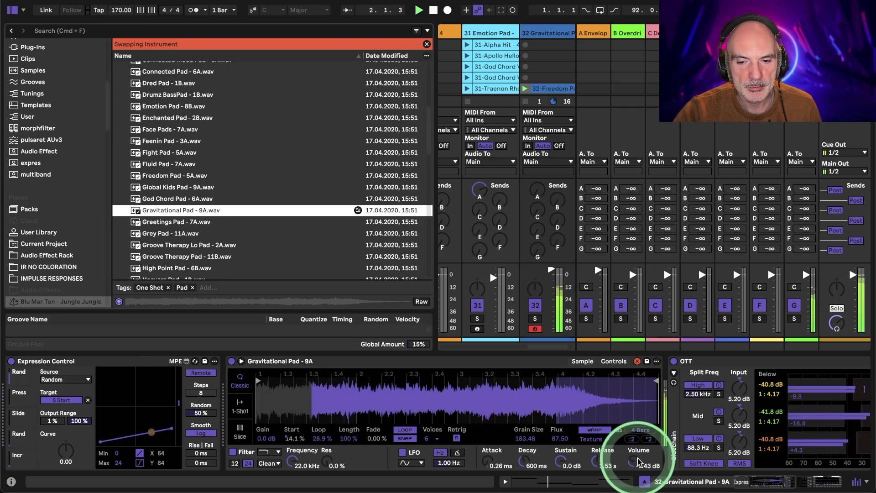
pyautogui.click(637, 460)
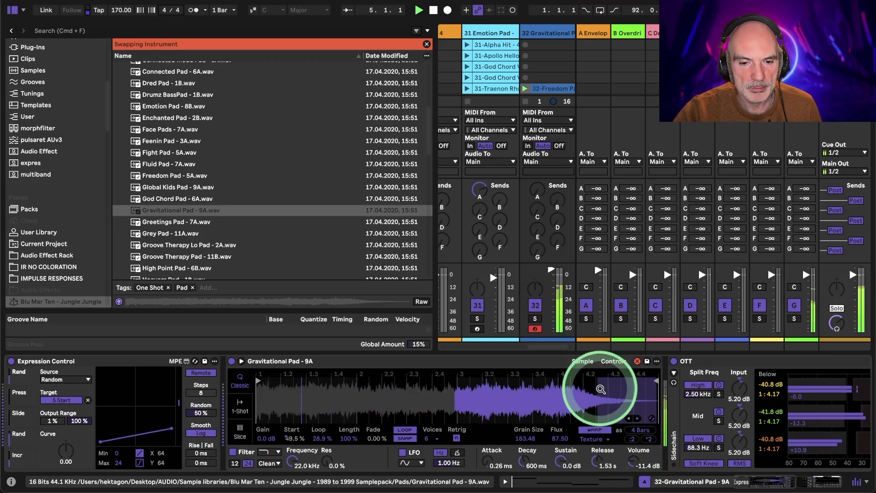
# - Set the sampler's LFO to the stepped random waveform at 0.01 Hz, modulating volume by 21.1%, pitch by 0.49% and filter by 5.06
pyautogui.click(615, 361)
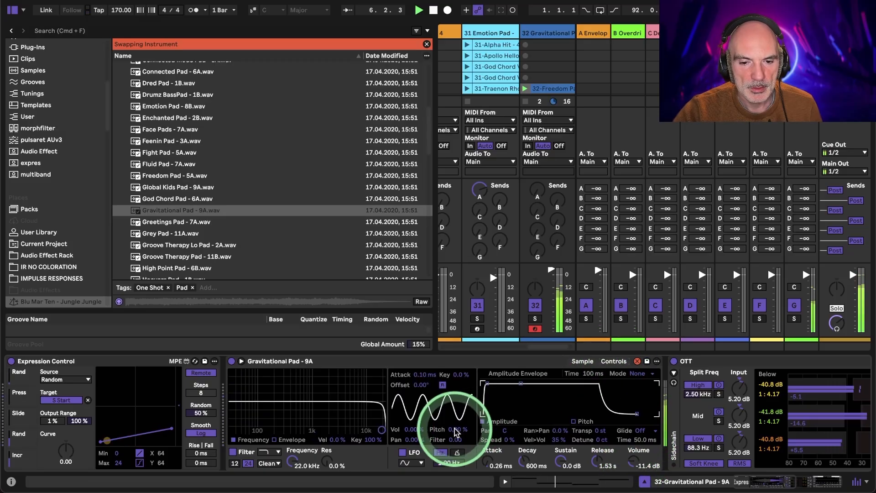
pyautogui.click(419, 463)
pyautogui.click(413, 457)
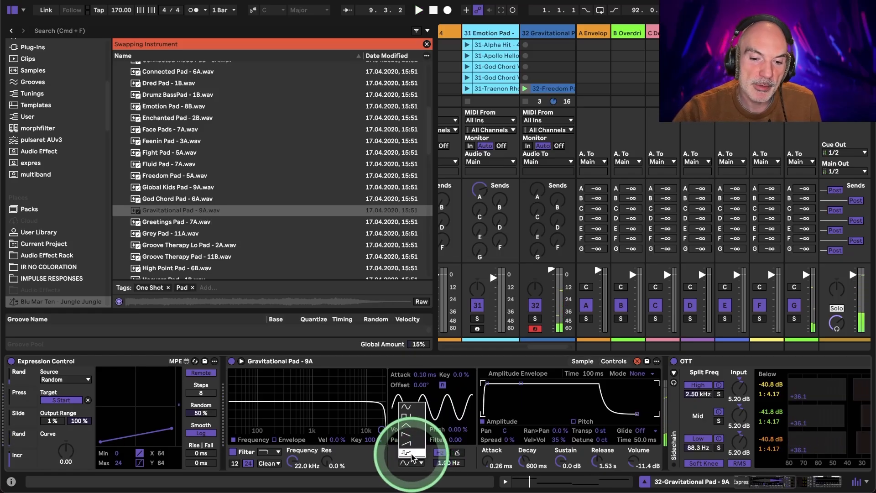
pyautogui.moveTo(447, 462); pyautogui.dragTo(448, 465)
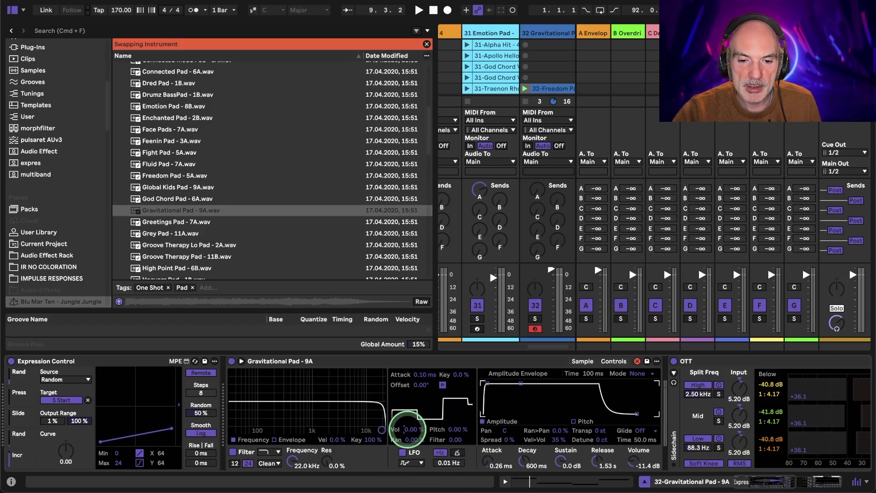
pyautogui.moveTo(407, 429); pyautogui.dragTo(455, 435)
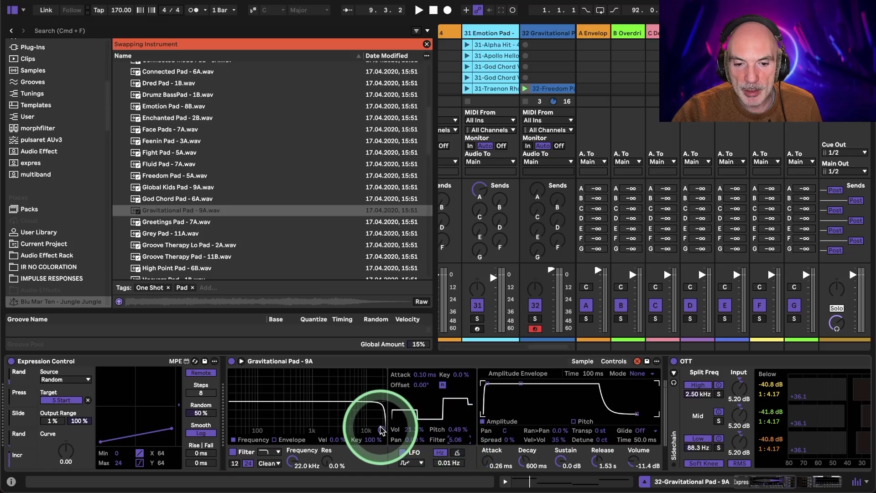
# - Switch the sampler's filter circuit to MS2, with its frequency lowered to 1.57 kHz and resonance at 25%
pyautogui.moveTo(381, 429); pyautogui.dragTo(338, 418)
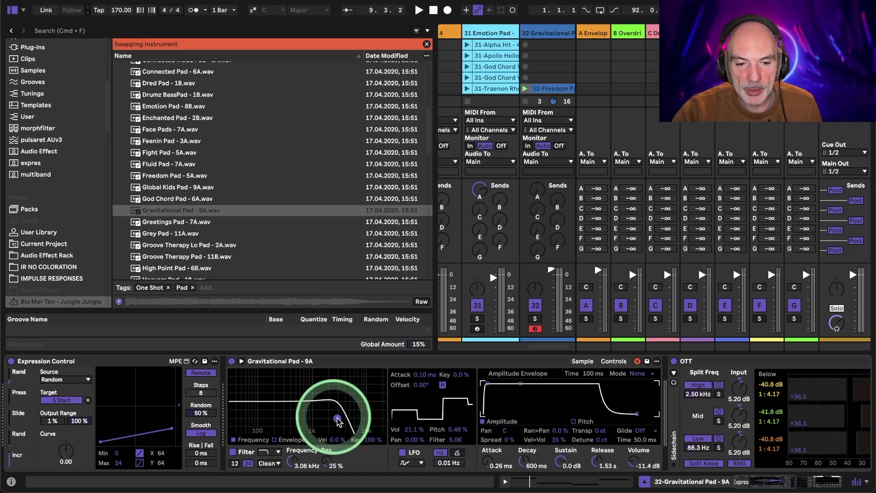
pyautogui.click(268, 463)
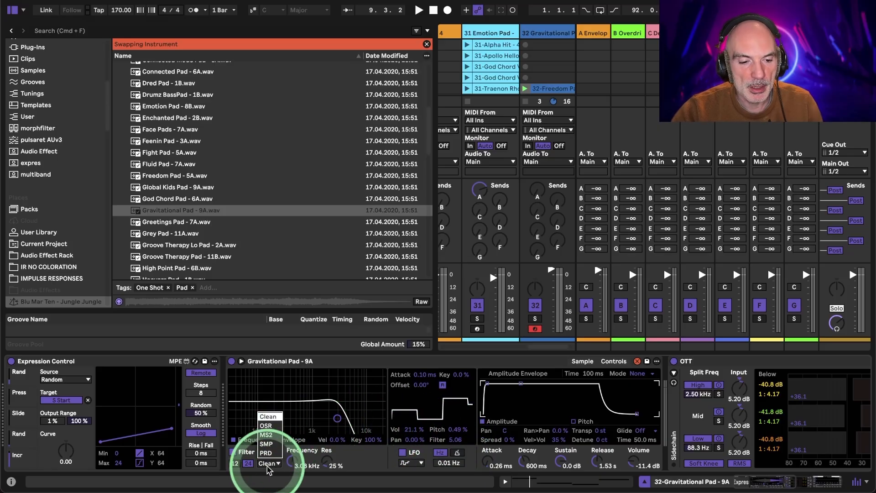
pyautogui.click(266, 434)
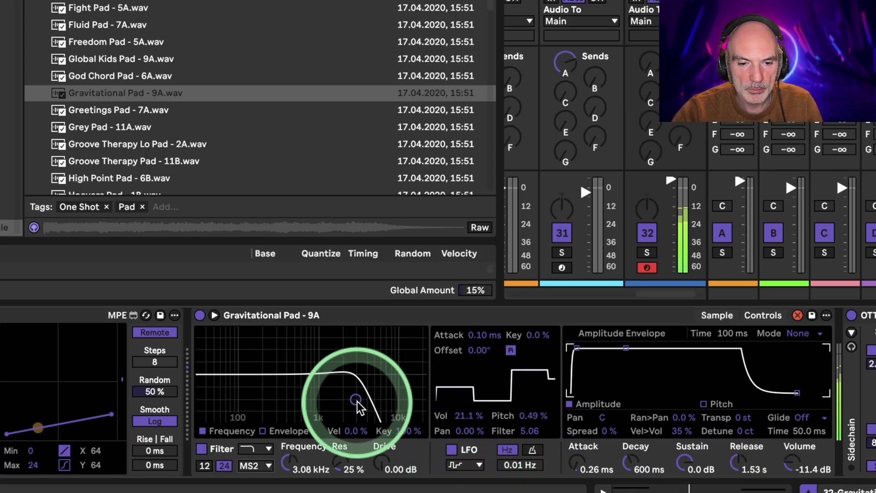
pyautogui.moveTo(355, 400); pyautogui.dragTo(333, 400)
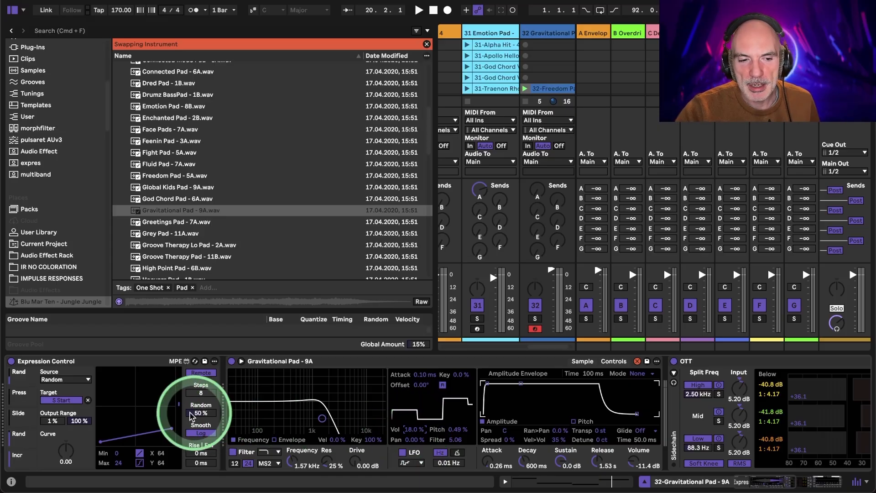
# - Set the second Expression Control slot's source to Random
pyautogui.click(22, 404)
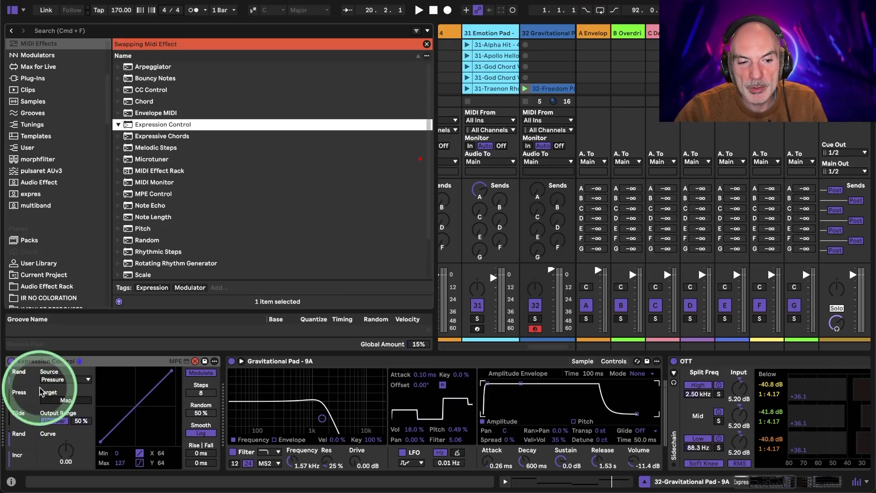
pyautogui.click(15, 398)
pyautogui.click(69, 379)
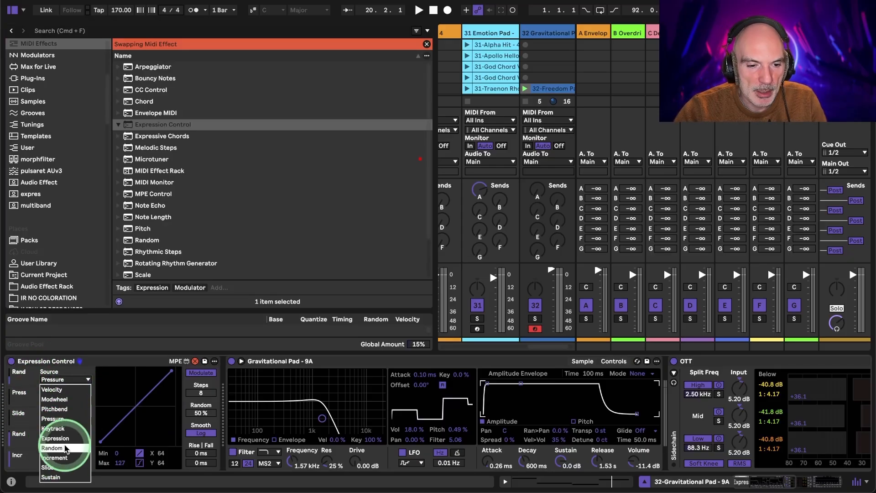
pyautogui.click(51, 448)
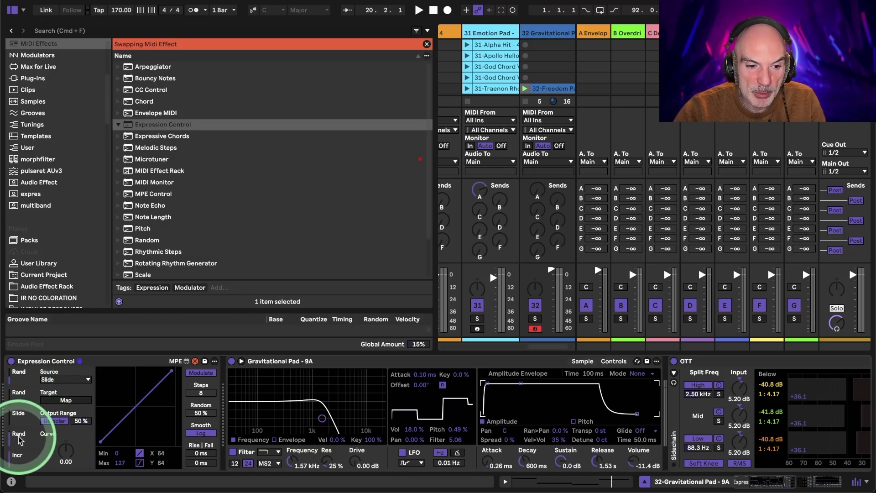
pyautogui.click(19, 411)
pyautogui.click(21, 400)
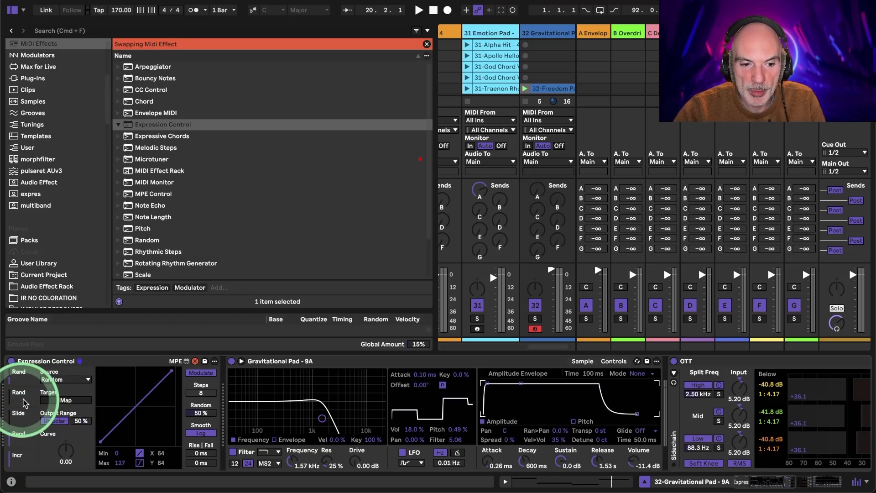
# - Map the second Expression Control slot to the sampler's filter frequency and switch it from Modulate to Remote
pyautogui.click(66, 401)
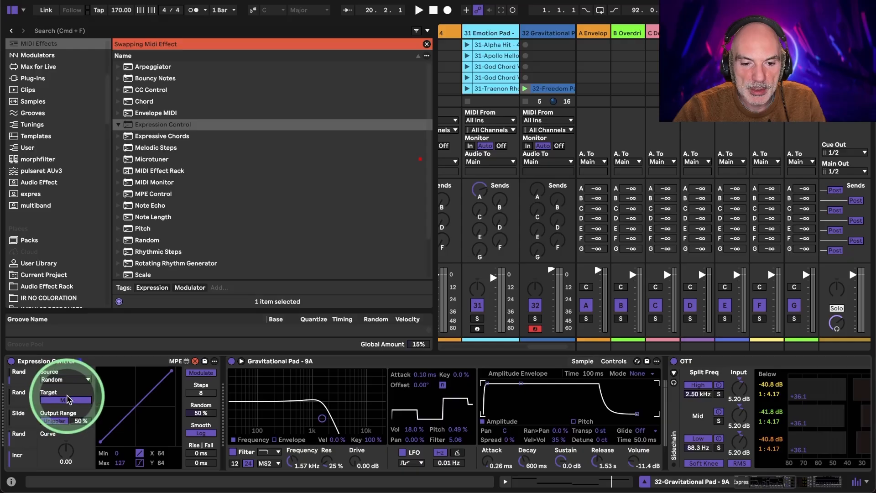
pyautogui.click(294, 464)
pyautogui.click(194, 386)
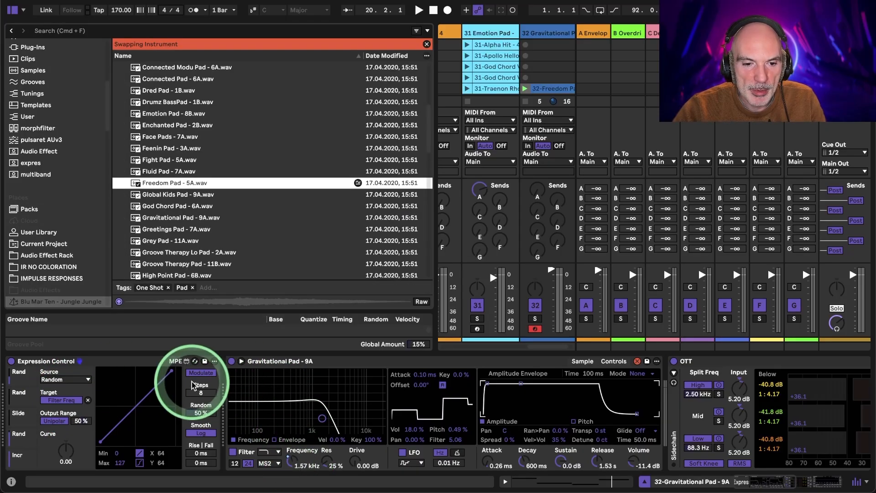
pyautogui.click(198, 372)
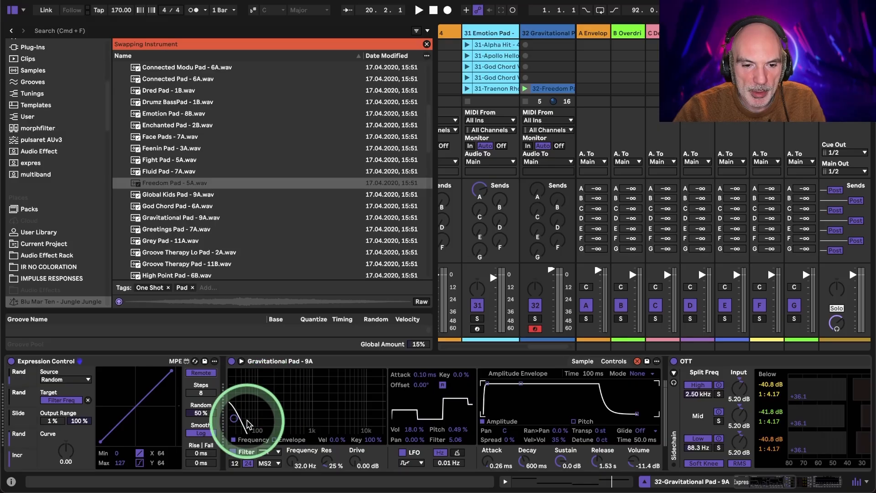
# - Play the clip and narrow the filter frequency modulation to a minimum of 56 and a maximum of 77
pyautogui.press('space')
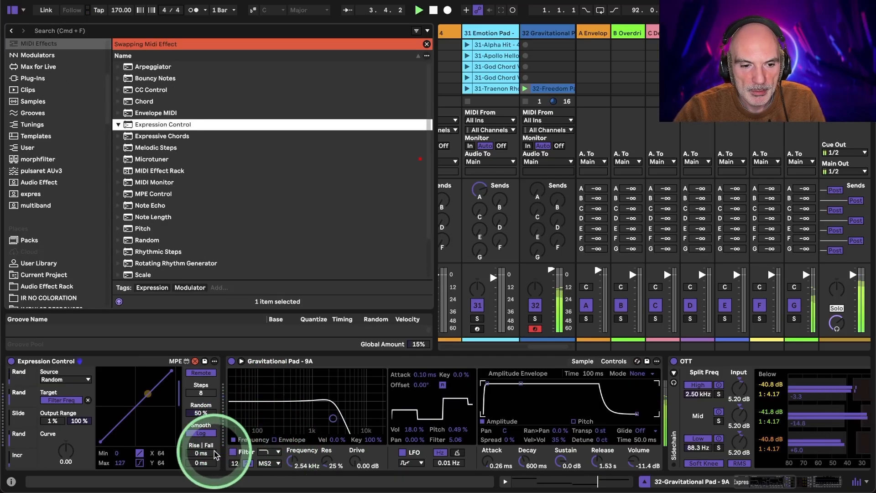
pyautogui.moveTo(117, 463); pyautogui.dragTo(117, 492)
pyautogui.moveTo(118, 454); pyautogui.dragTo(105, 423)
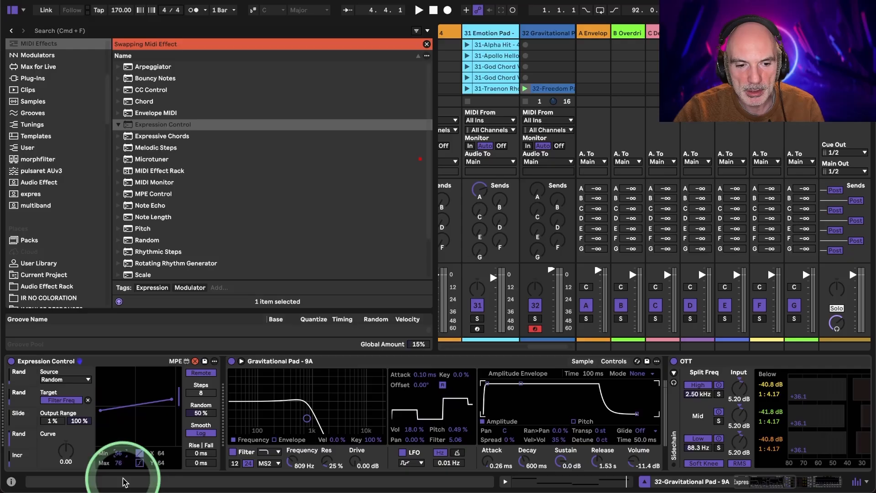
pyautogui.click(118, 465)
pyautogui.moveTo(119, 466); pyautogui.dragTo(118, 465)
pyautogui.press('space')
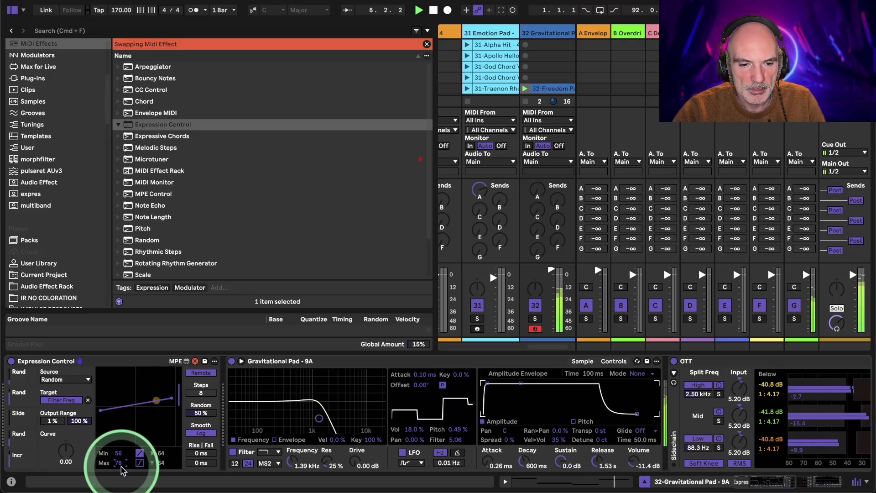
pyautogui.moveTo(122, 470); pyautogui.dragTo(122, 472)
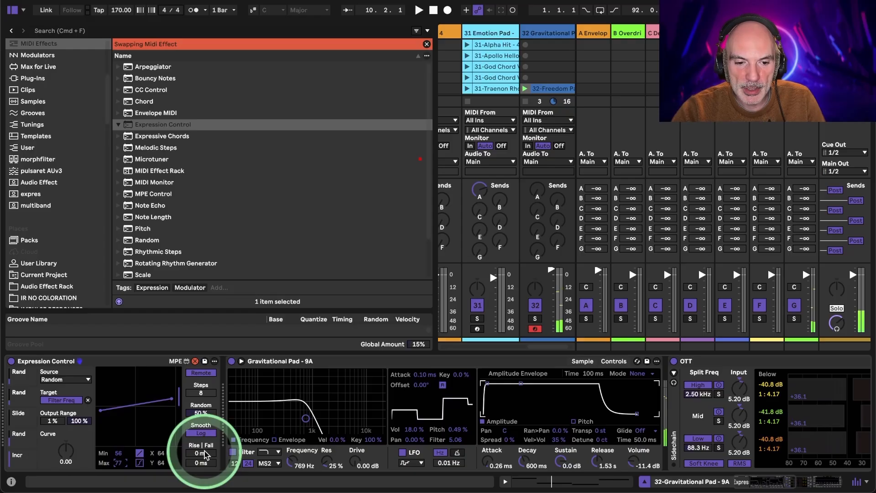
# - Smooth the random filter modulation with a 189 ms rise and a 220 ms fall during playback
pyautogui.moveTo(204, 455)
pyautogui.mouseDown()
pyautogui.moveTo(201, 466)
pyautogui.moveTo(200, 459)
pyautogui.mouseUp()
pyautogui.press('space')
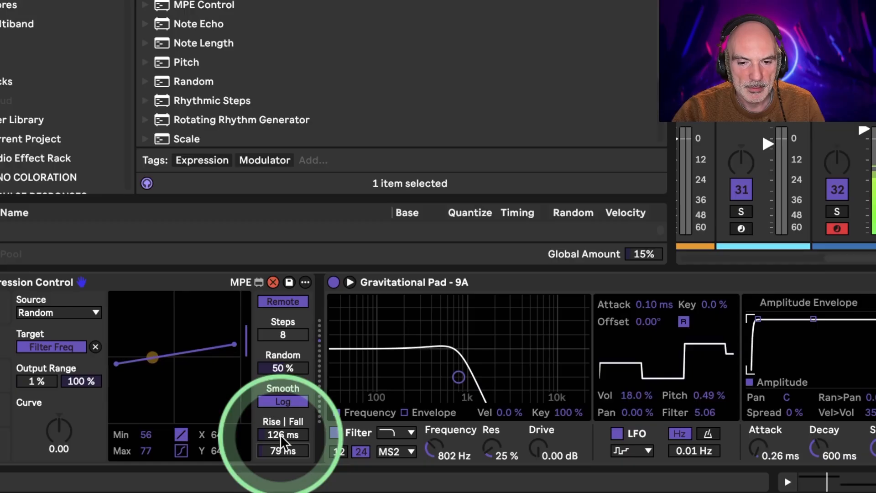
pyautogui.moveTo(280, 434); pyautogui.dragTo(280, 410)
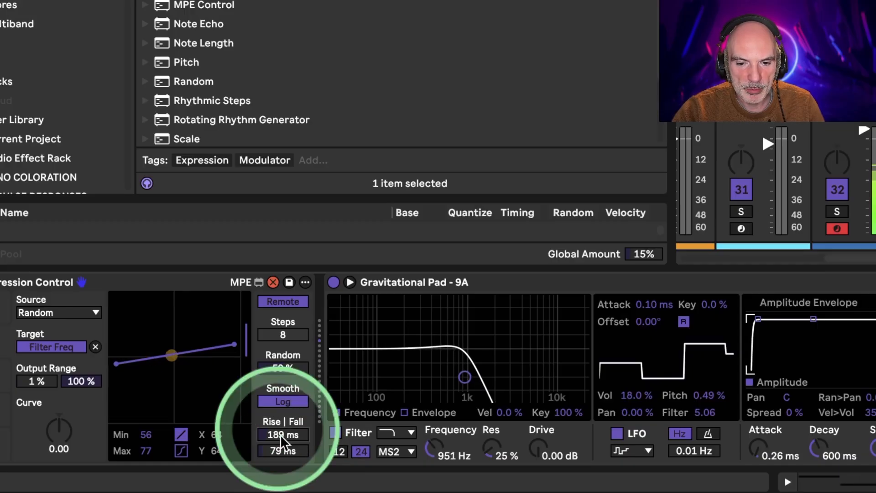
pyautogui.moveTo(280, 450)
pyautogui.mouseDown()
pyautogui.moveTo(280, 429)
pyautogui.moveTo(280, 445)
pyautogui.mouseUp()
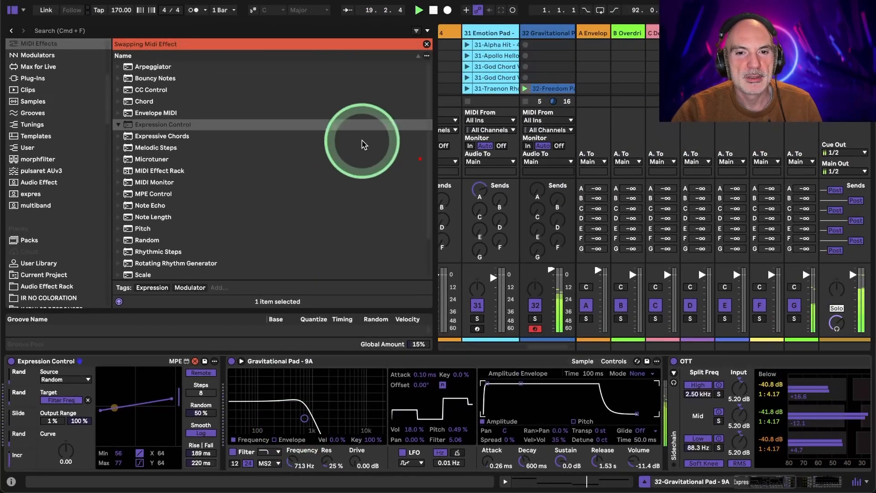
# - Stop playback and display the Gravitational Pad - 9A waveform and its sample settings in the sampler
pyautogui.click(433, 10)
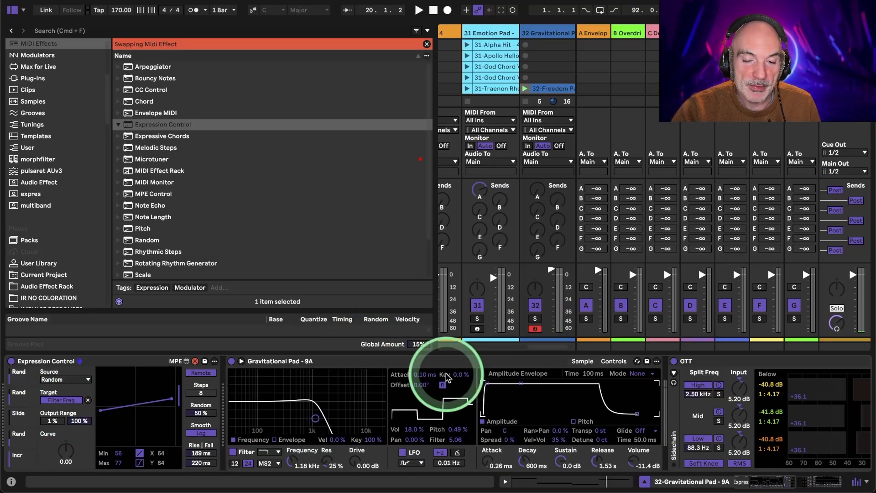
pyautogui.click(587, 363)
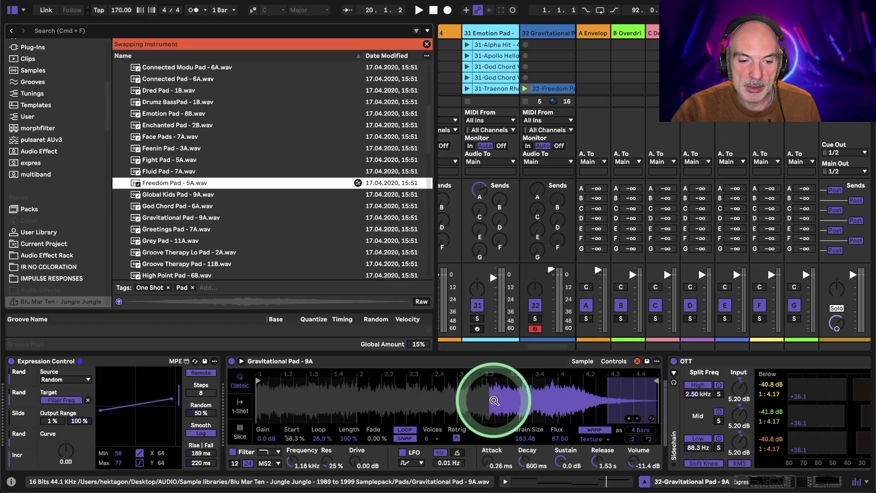